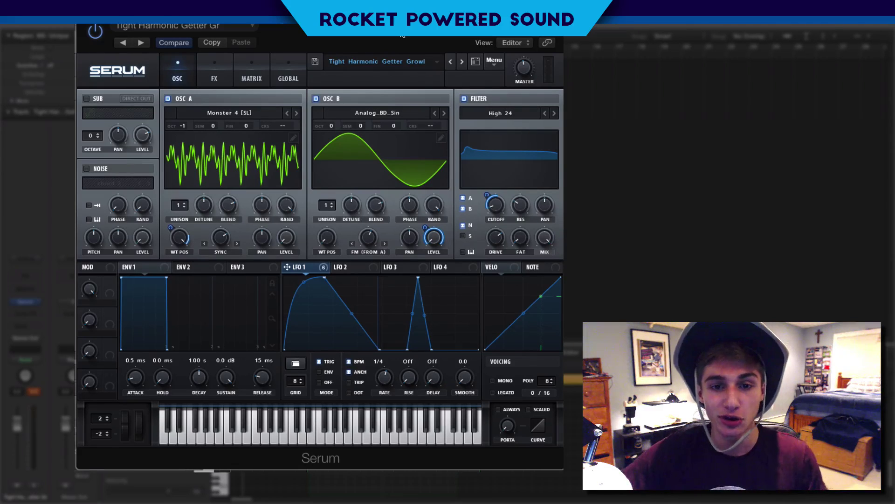
Reset the synth to the Init preset
{"action": "left_click", "coordinate": [496, 61]}
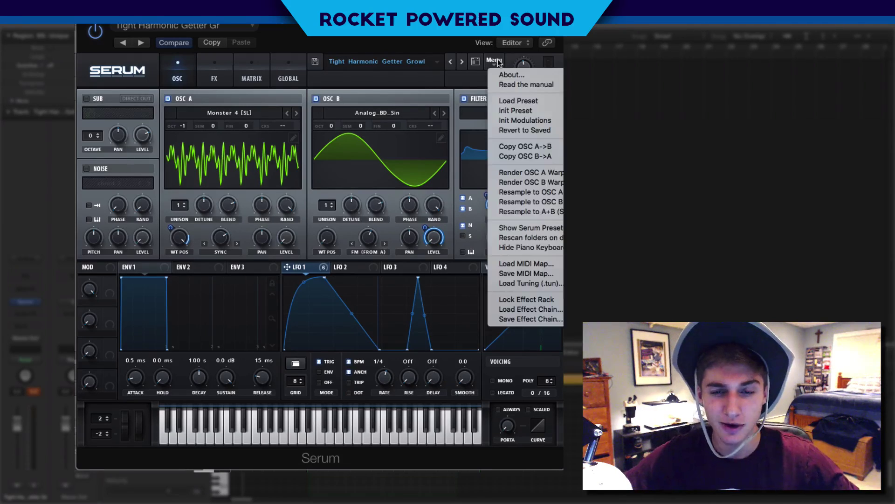
{"action": "left_click", "coordinate": [428, 91]}
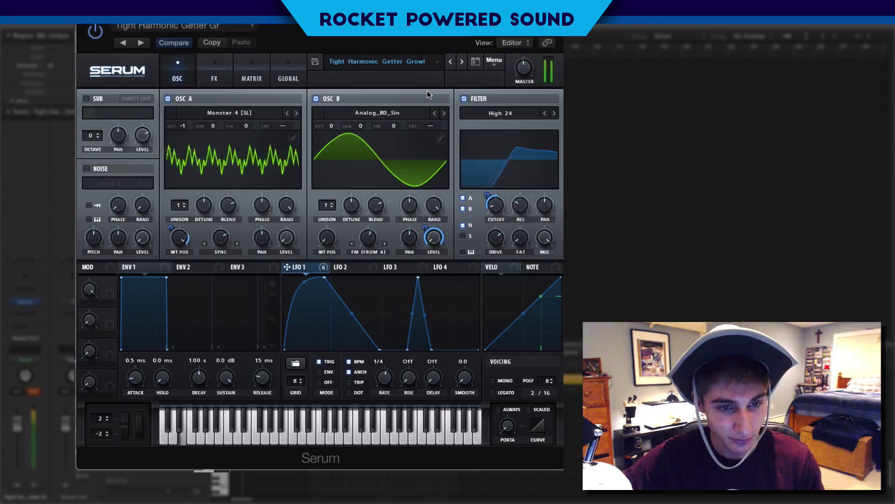
{"action": "left_click", "coordinate": [492, 64]}
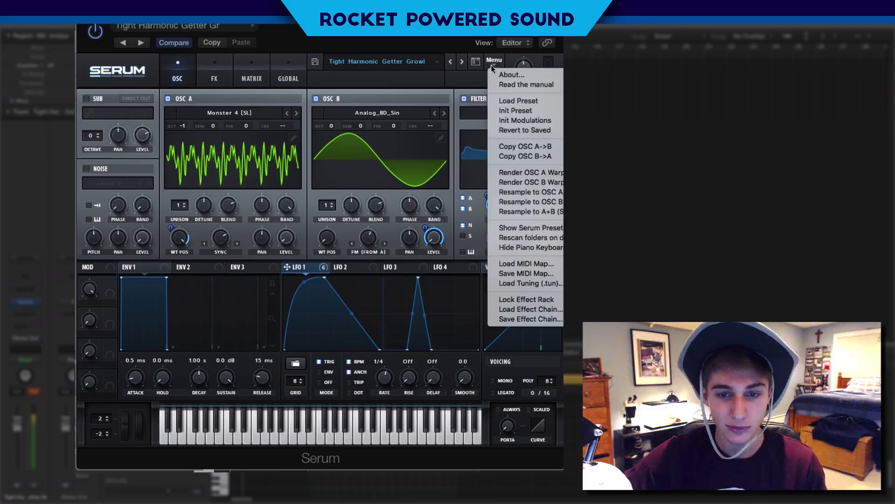
{"action": "left_click", "coordinate": [522, 111]}
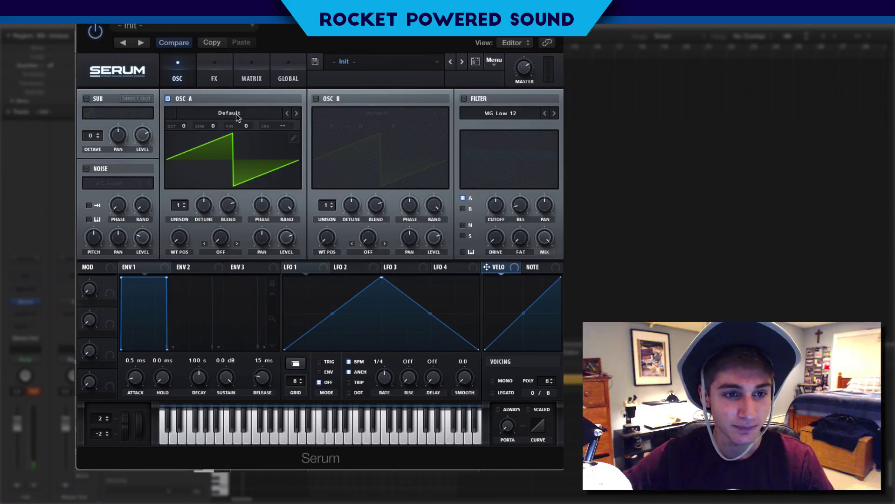
Load the Monster 4 [SL] wavetable from the Spectral category into oscillator A
{"action": "left_click", "coordinate": [250, 112]}
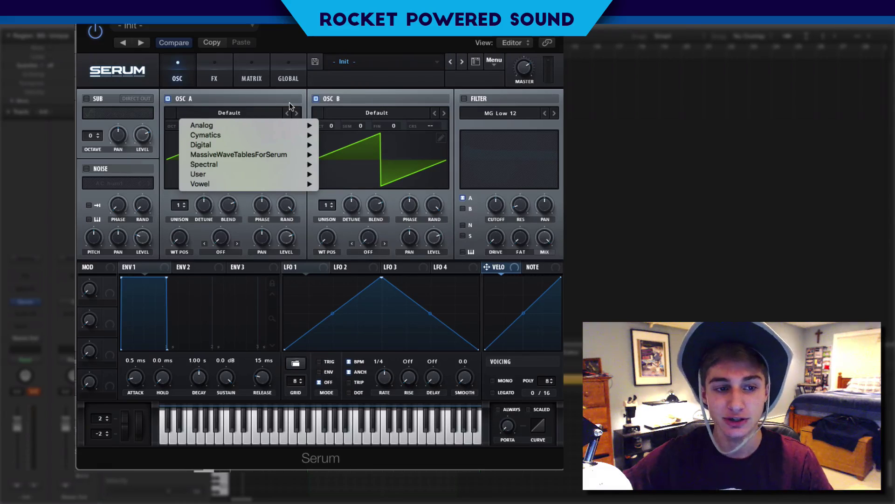
{"action": "mouse_move", "coordinate": [237, 147]}
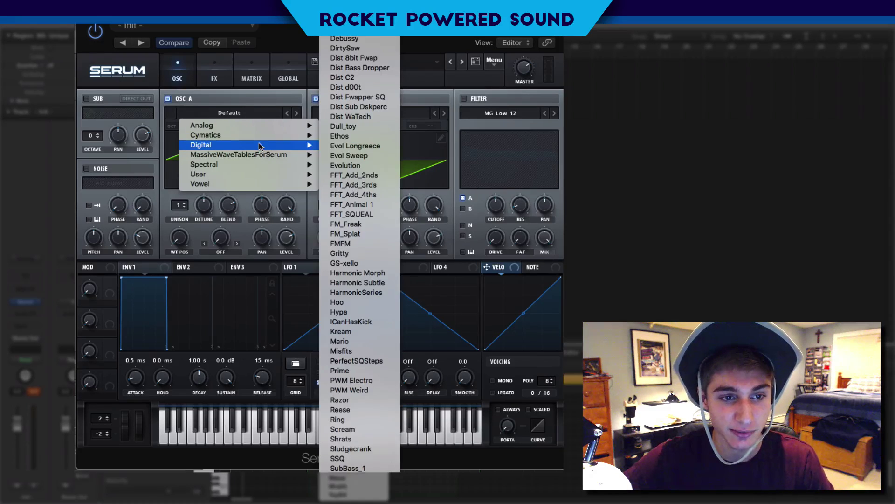
{"action": "mouse_move", "coordinate": [259, 166]}
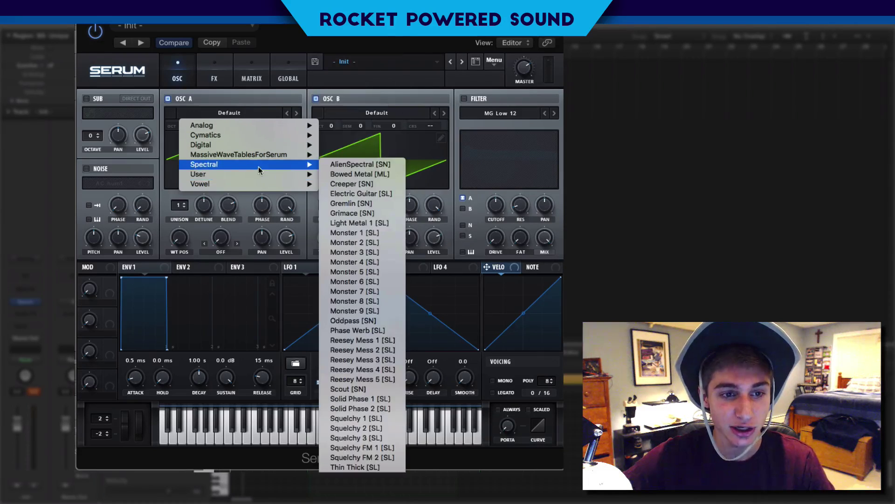
{"action": "left_click", "coordinate": [385, 262]}
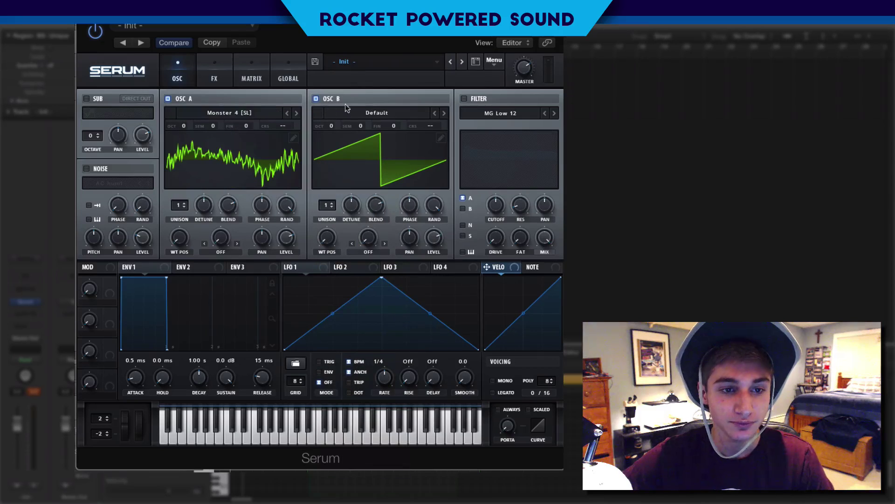
Load the Analog_BD_Sin wavetable from the Analog category into oscillator B
{"action": "left_click", "coordinate": [359, 113]}
{"action": "mouse_move", "coordinate": [419, 125]}
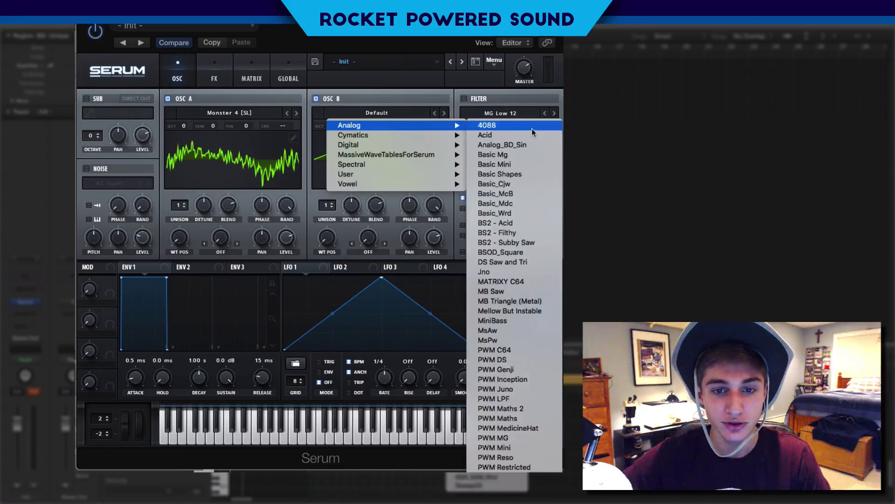
{"action": "left_click", "coordinate": [541, 145]}
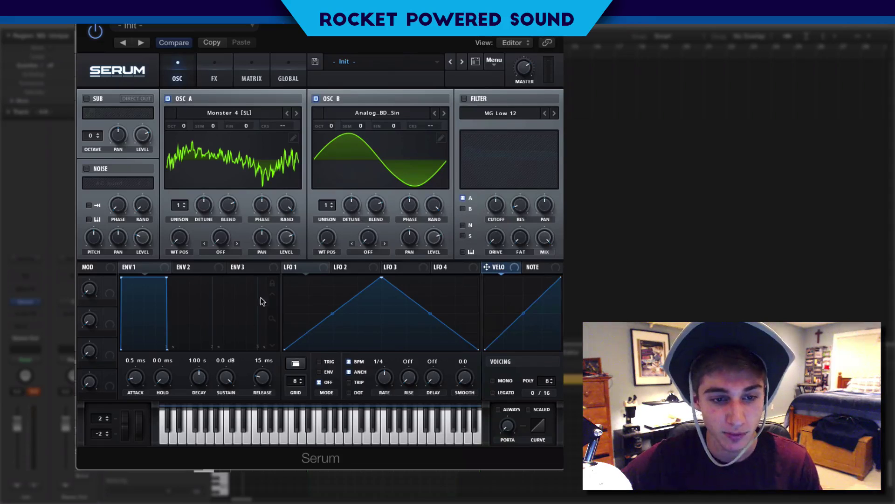
Lower oscillator A's level to 47% and set oscillator B's warp mode to FM (from A) with a raised amount
{"action": "left_click", "coordinate": [282, 240]}
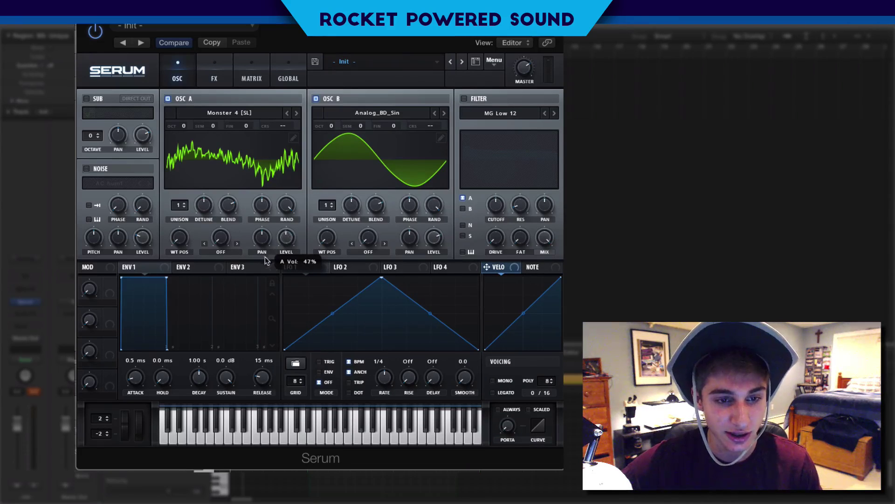
{"action": "left_click", "coordinate": [376, 251]}
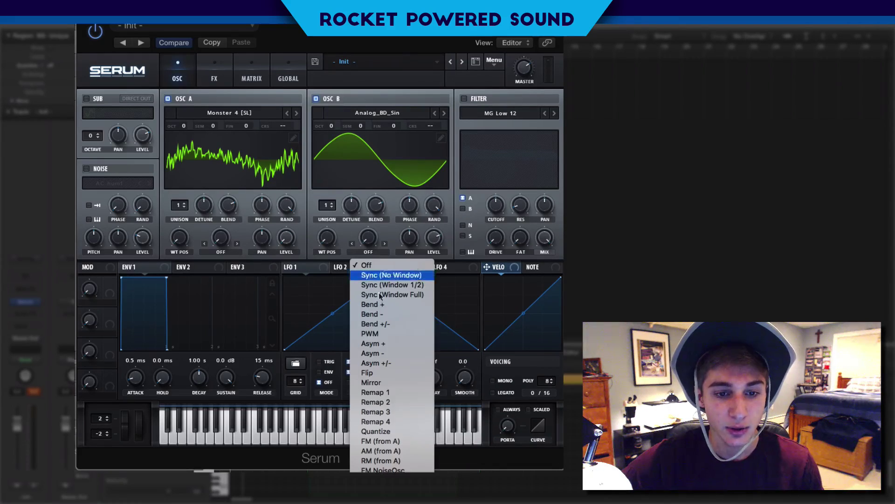
{"action": "left_click", "coordinate": [411, 440]}
{"action": "left_click_drag", "start_coordinate": [365, 237], "coordinate": [384, 181]}
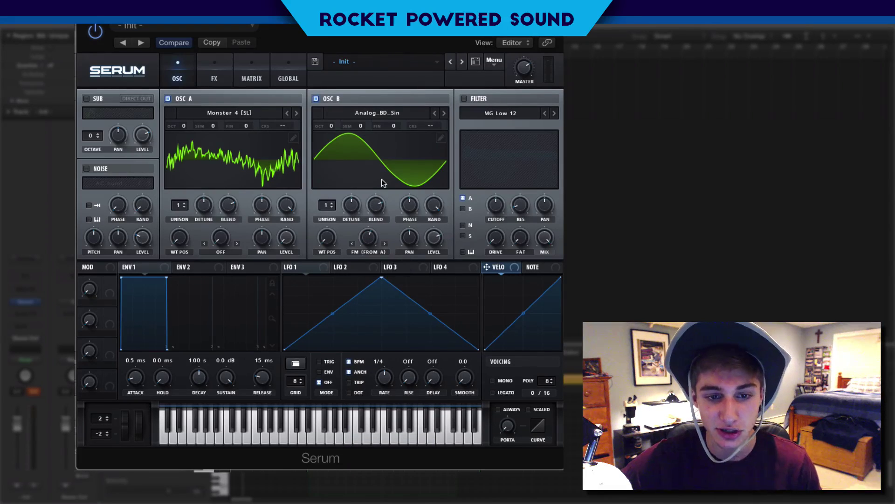
{"action": "mouse_move", "coordinate": [374, 241]}
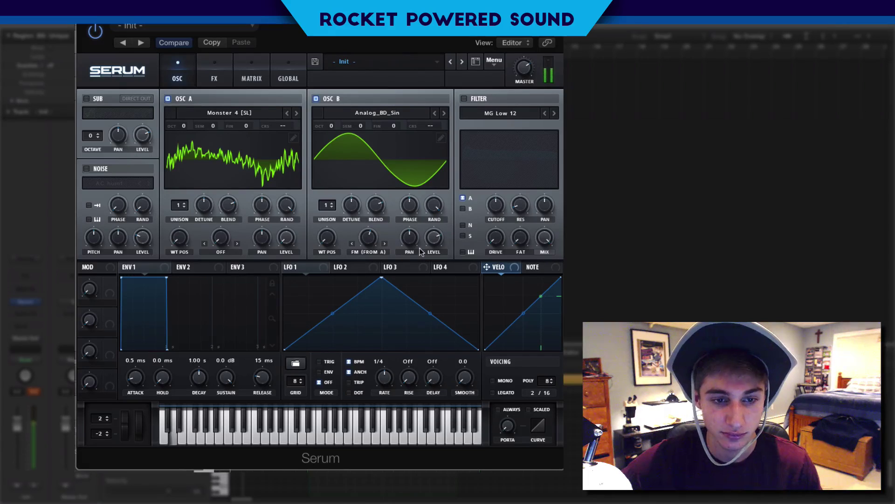
Set oscillator A's octave to -1 and assign LFO 1 to its wavetable position
{"action": "mouse_move", "coordinate": [523, 70]}
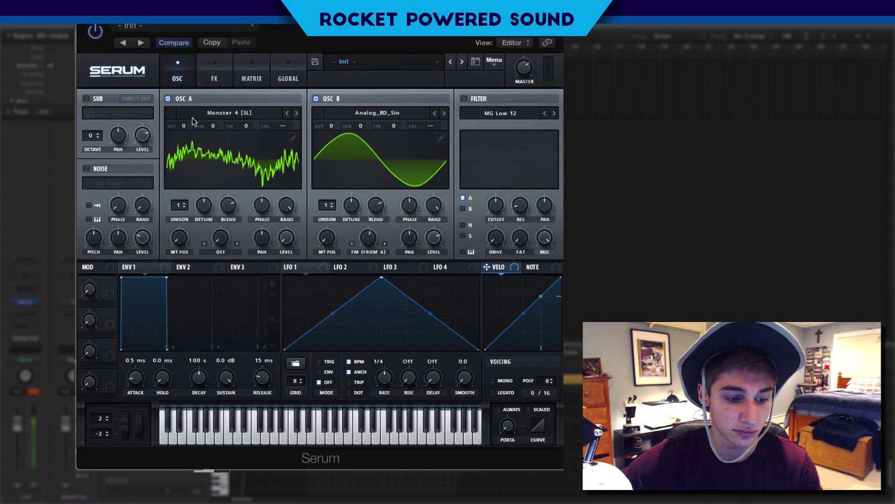
{"action": "left_click_drag", "start_coordinate": [186, 125], "coordinate": [186, 135]}
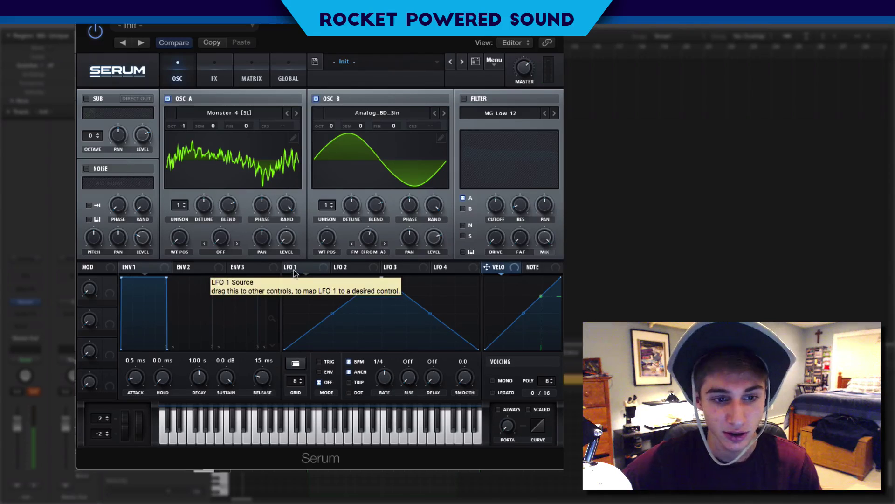
{"action": "left_click_drag", "start_coordinate": [298, 270], "coordinate": [130, 262]}
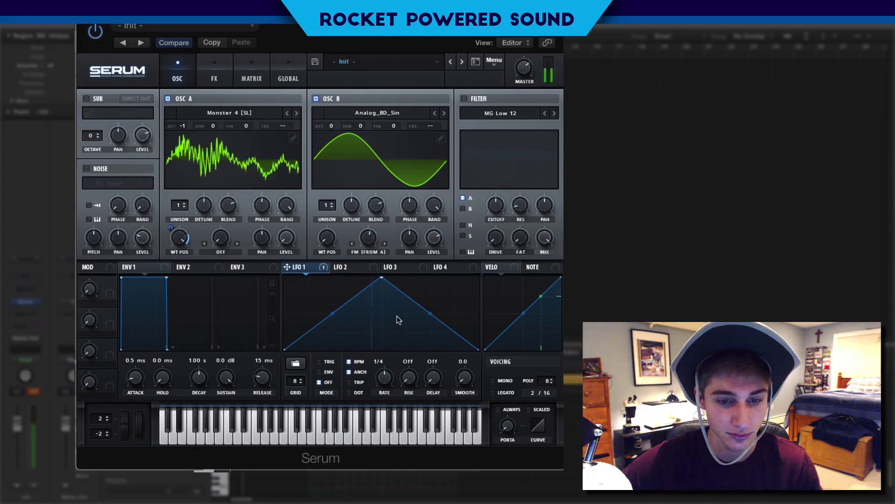
Reshape LFO 1 into a broad early peak with a curved rise plus a second narrow peak, and switch its mode to TRIG
{"action": "left_click_drag", "start_coordinate": [382, 278], "coordinate": [329, 269]}
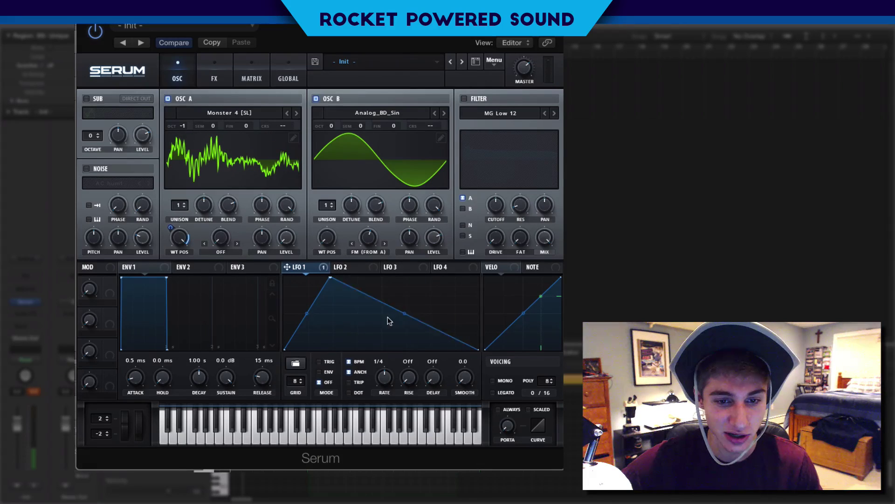
{"action": "mouse_move", "coordinate": [386, 316]}
{"action": "left_mouse_down"}
{"action": "mouse_move", "coordinate": [383, 349]}
{"action": "mouse_move", "coordinate": [416, 257]}
{"action": "left_mouse_up"}
{"action": "double_click", "coordinate": [433, 348]}
{"action": "double_click", "coordinate": [416, 349]}
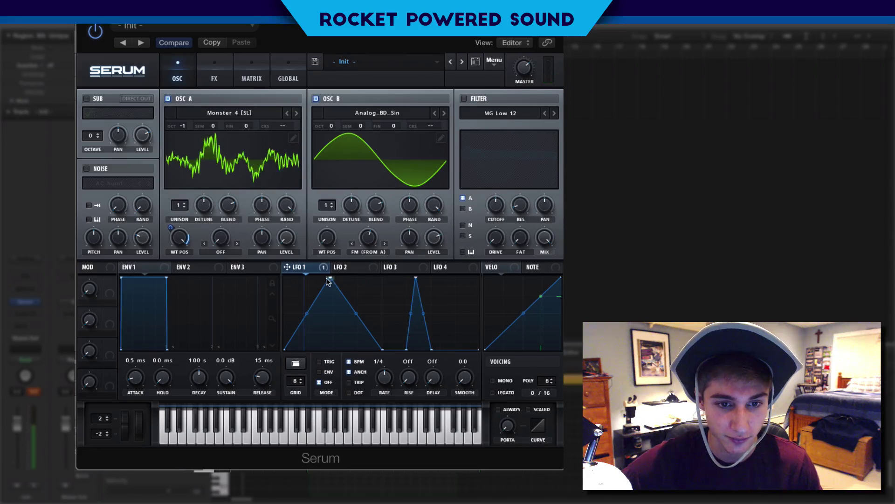
{"action": "left_click_drag", "start_coordinate": [306, 313], "coordinate": [330, 277]}
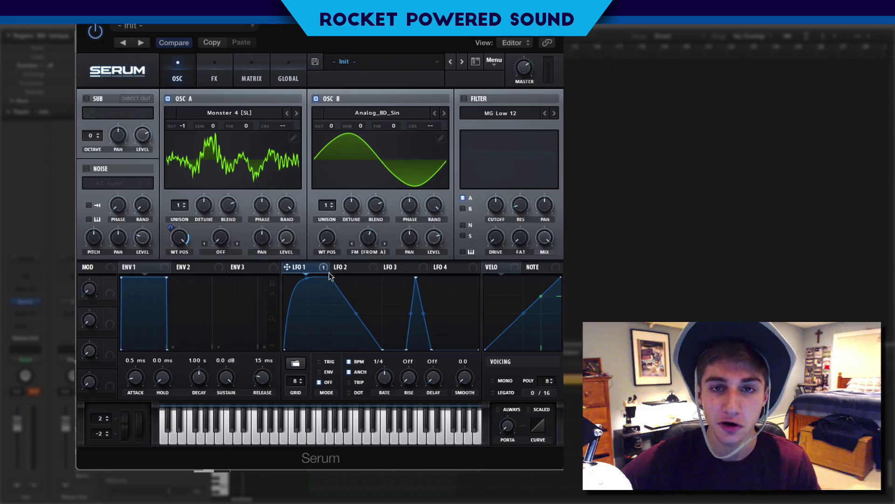
{"action": "left_click", "coordinate": [334, 411]}
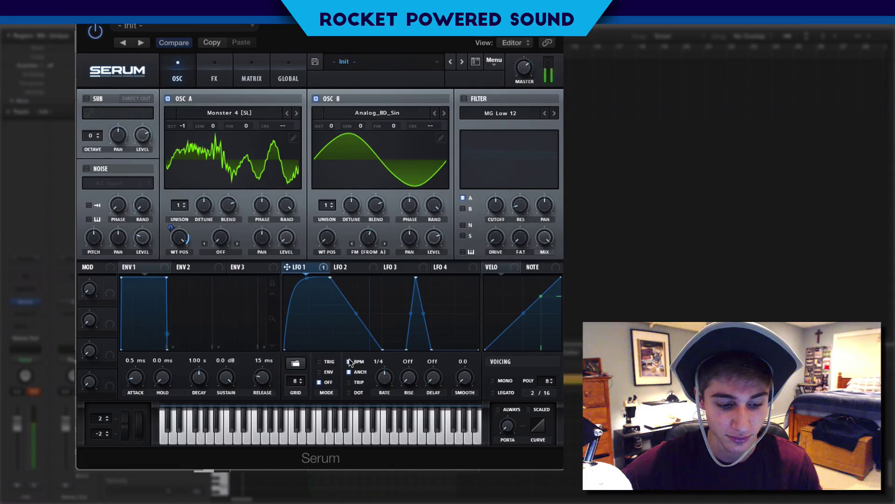
{"action": "left_click", "coordinate": [319, 361]}
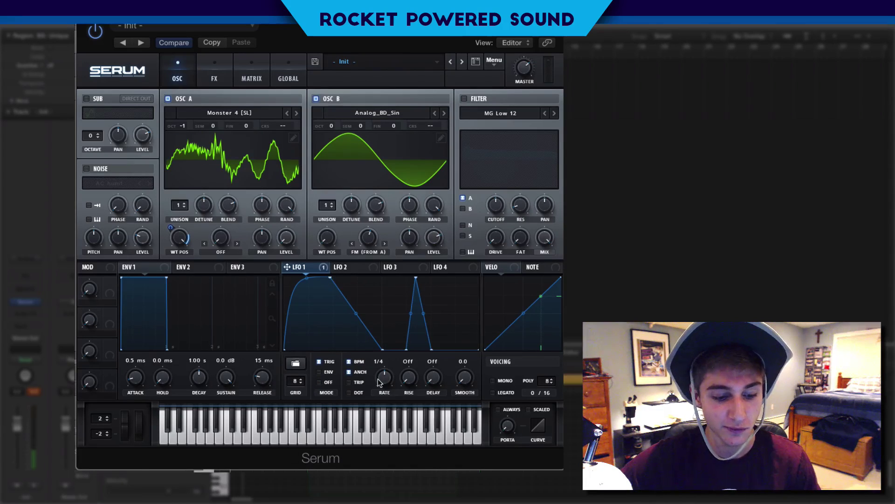
Set oscillator A's warp mode to Sync (No Window) and adjust its amount to about 6%
{"action": "left_click", "coordinate": [221, 251]}
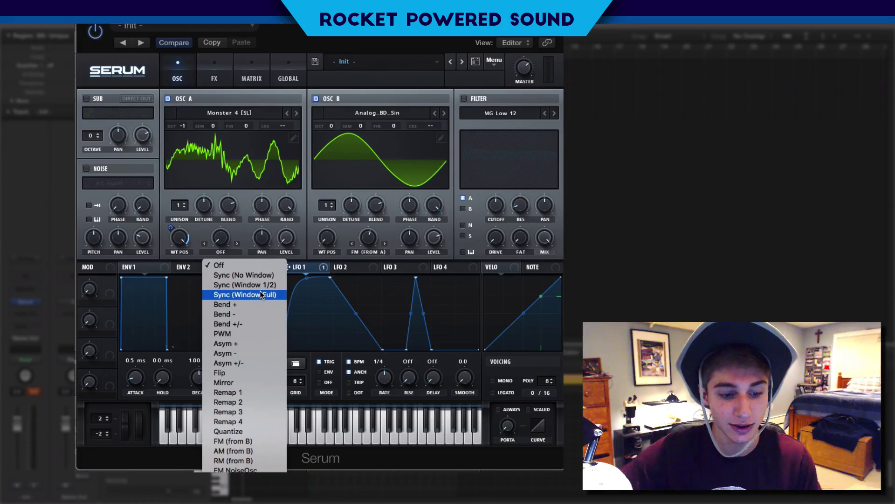
{"action": "left_click", "coordinate": [265, 277]}
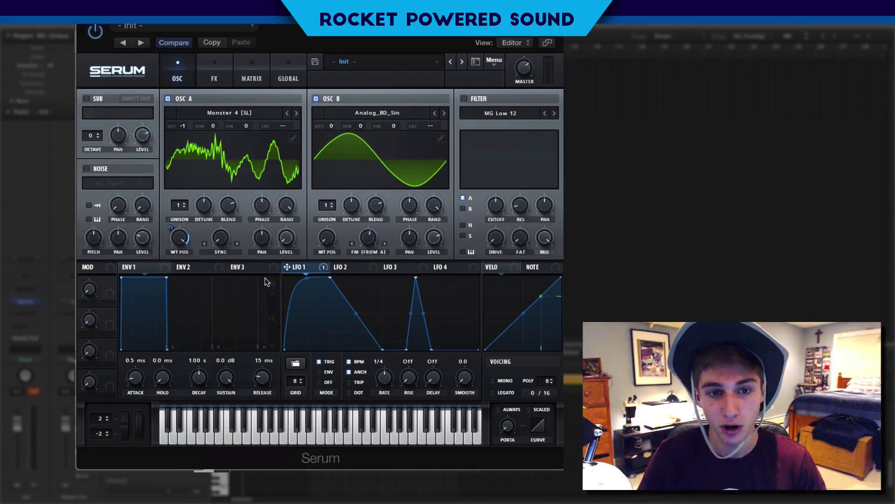
{"action": "left_click_drag", "start_coordinate": [226, 239], "coordinate": [243, 187]}
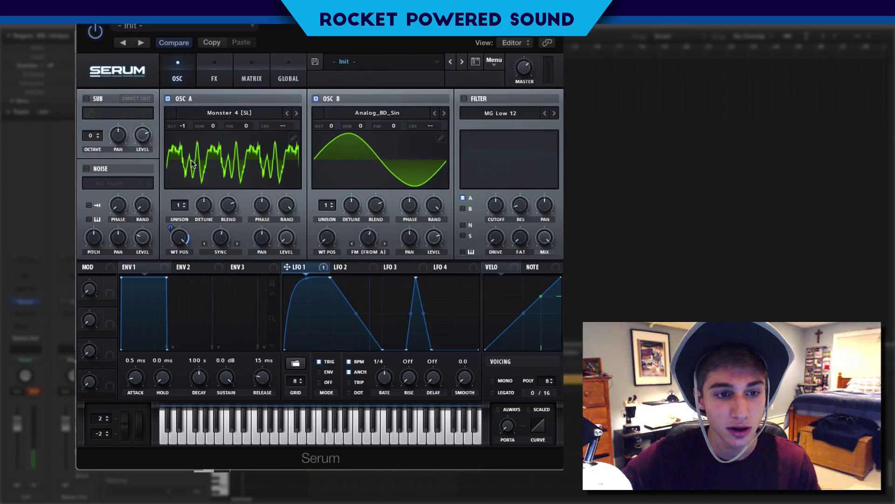
{"action": "mouse_move", "coordinate": [220, 240]}
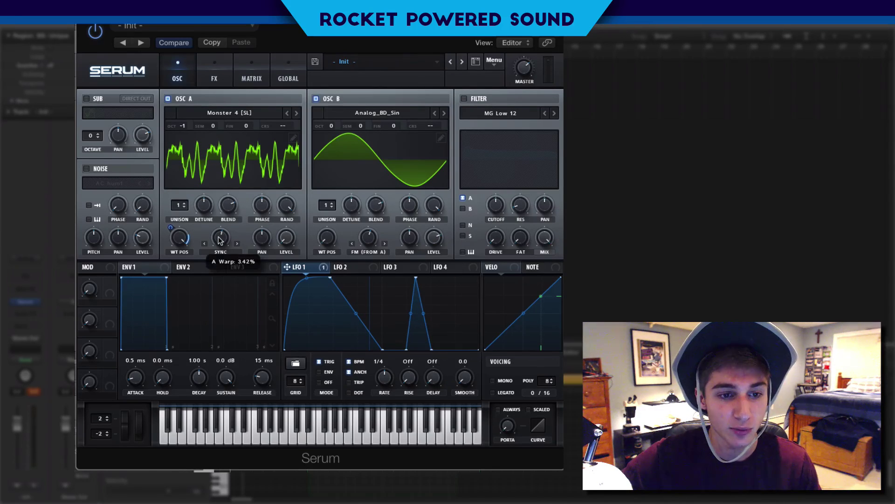
{"action": "left_click_drag", "start_coordinate": [220, 240], "coordinate": [233, 222]}
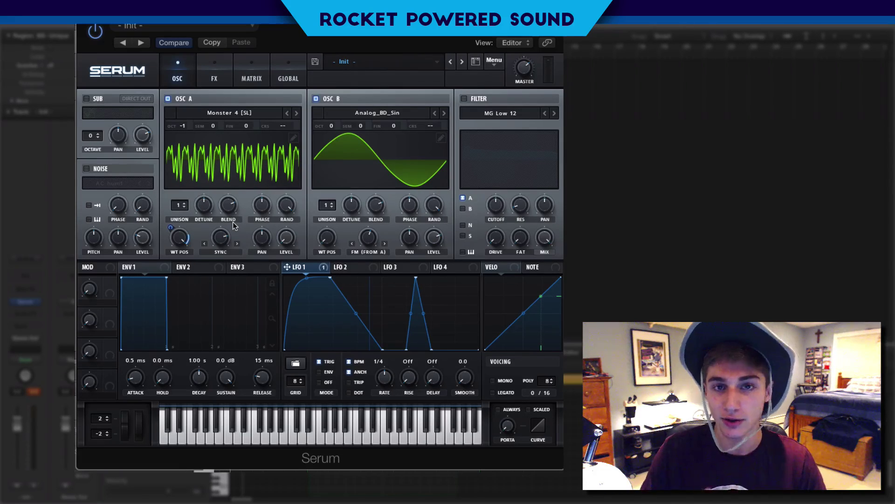
{"action": "mouse_move", "coordinate": [224, 239]}
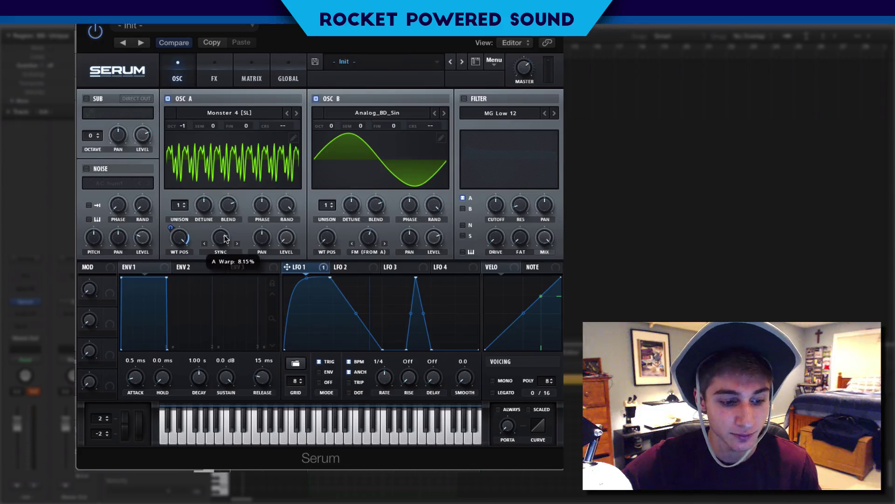
{"action": "left_click_drag", "start_coordinate": [224, 239], "coordinate": [219, 241]}
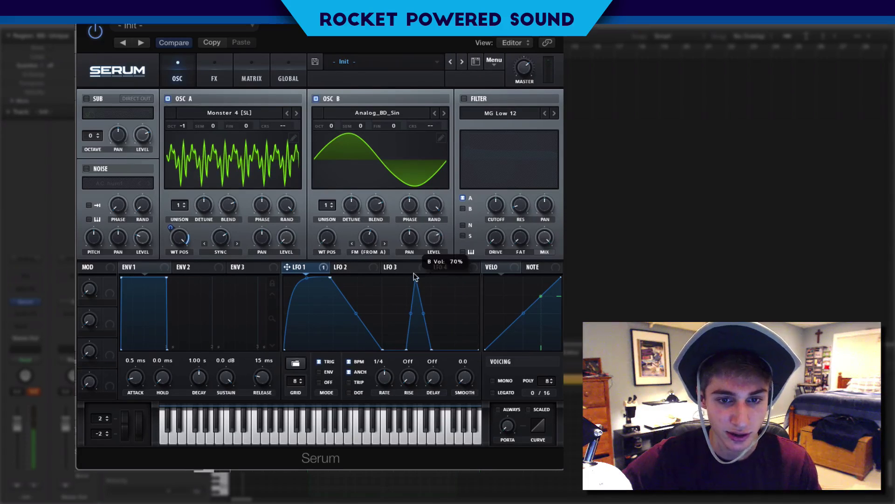
Assign LFO 1 to oscillator B's level and fine-tune oscillator A's sync warp amount
{"action": "left_click_drag", "start_coordinate": [287, 267], "coordinate": [432, 241]}
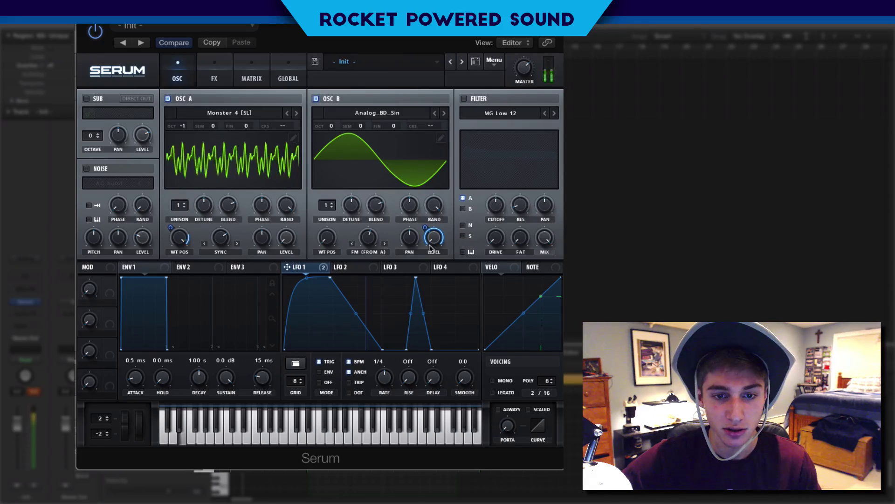
{"action": "mouse_move", "coordinate": [222, 236]}
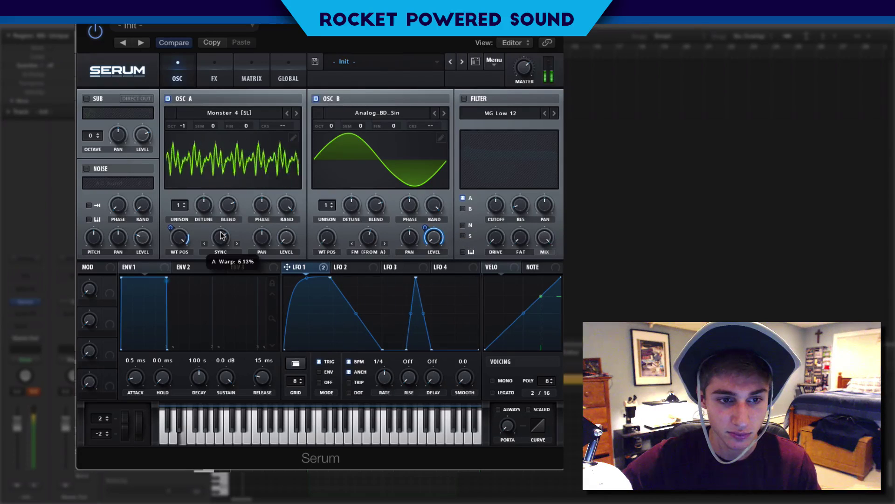
{"action": "left_click_drag", "start_coordinate": [221, 235], "coordinate": [221, 235]}
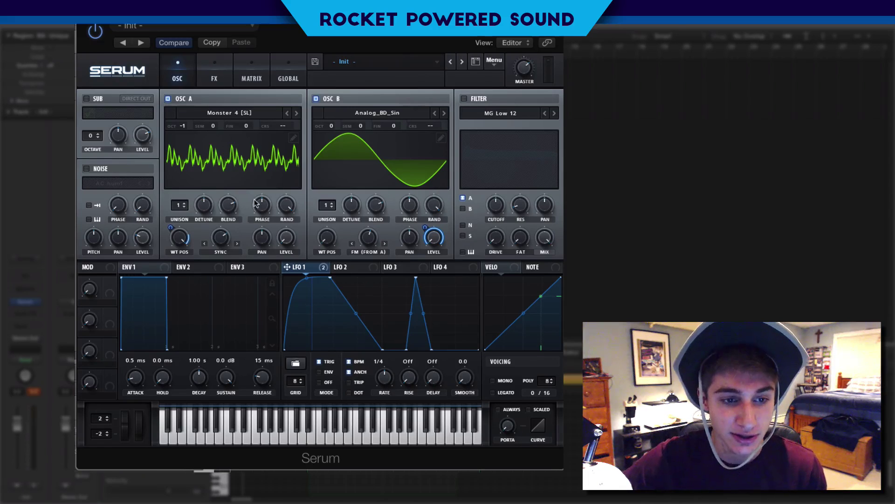
{"action": "mouse_move", "coordinate": [221, 239]}
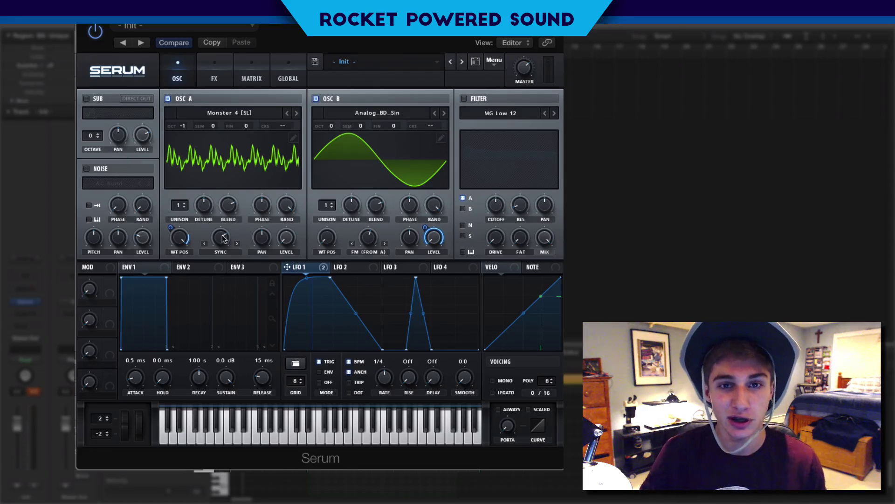
Enable the filter, set its type to High 24, and route both oscillators A and B through it
{"action": "left_click", "coordinate": [468, 100]}
{"action": "left_click", "coordinate": [496, 113]}
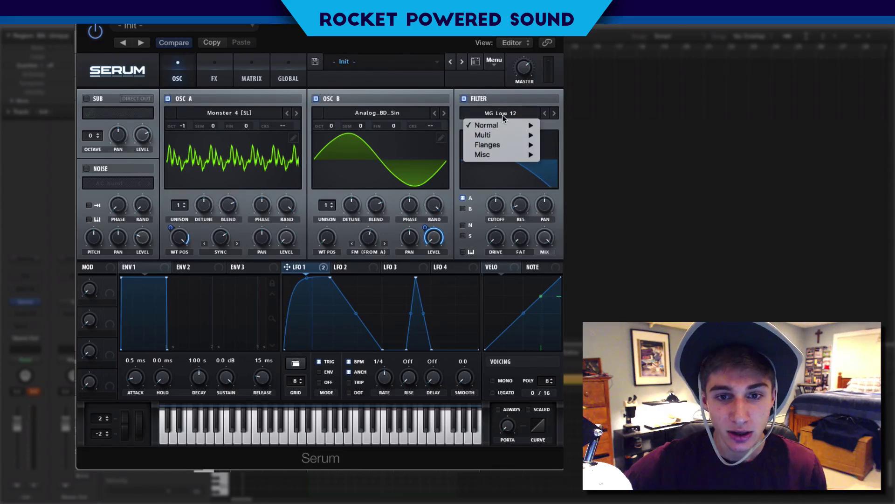
{"action": "mouse_move", "coordinate": [495, 125]}
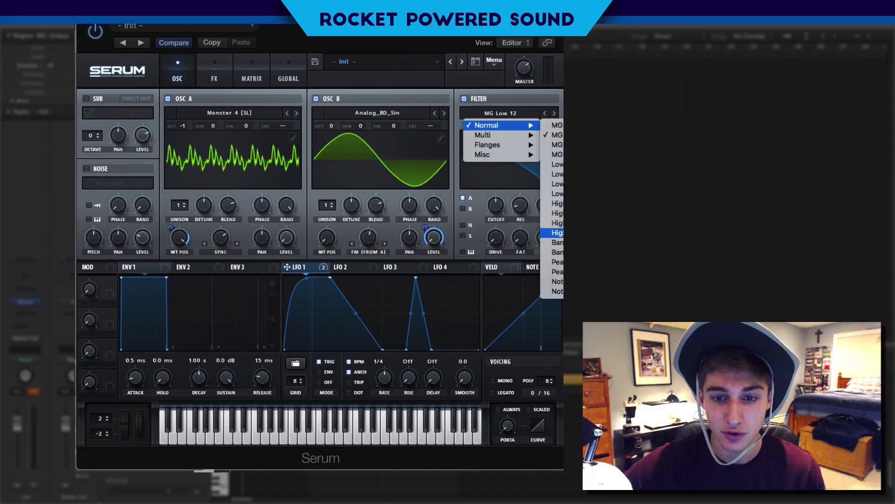
{"action": "left_click", "coordinate": [548, 233]}
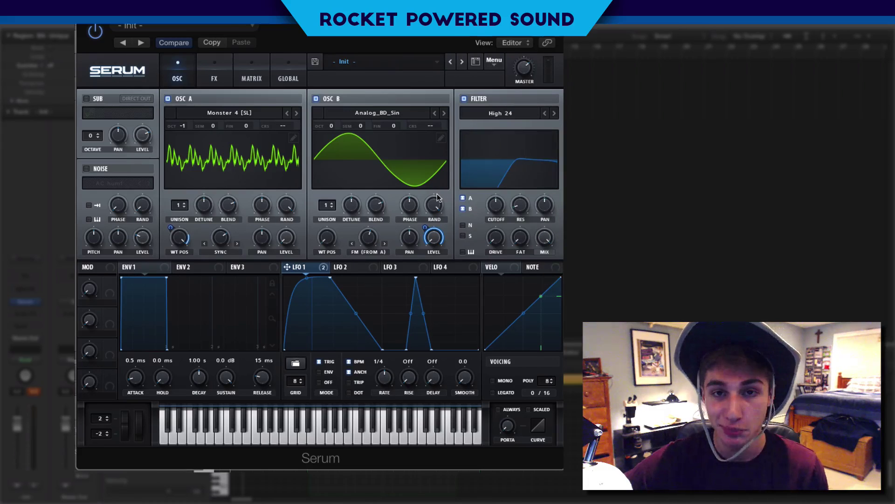
Lower the filter cutoff to 8 Hz, assign LFO 1 to it, and adjust the modulation amount
{"action": "left_click_drag", "start_coordinate": [496, 205], "coordinate": [495, 224]}
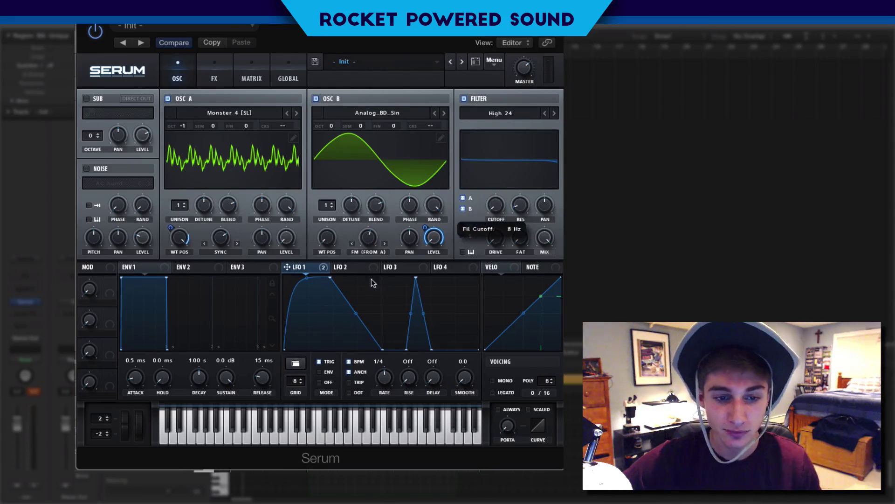
{"action": "left_click_drag", "start_coordinate": [290, 275], "coordinate": [495, 205]}
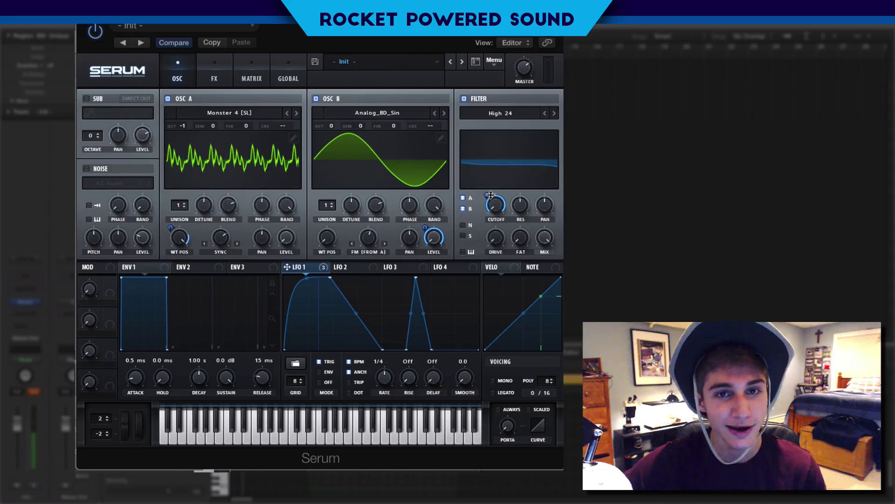
{"action": "left_click_drag", "start_coordinate": [491, 195], "coordinate": [476, 203]}
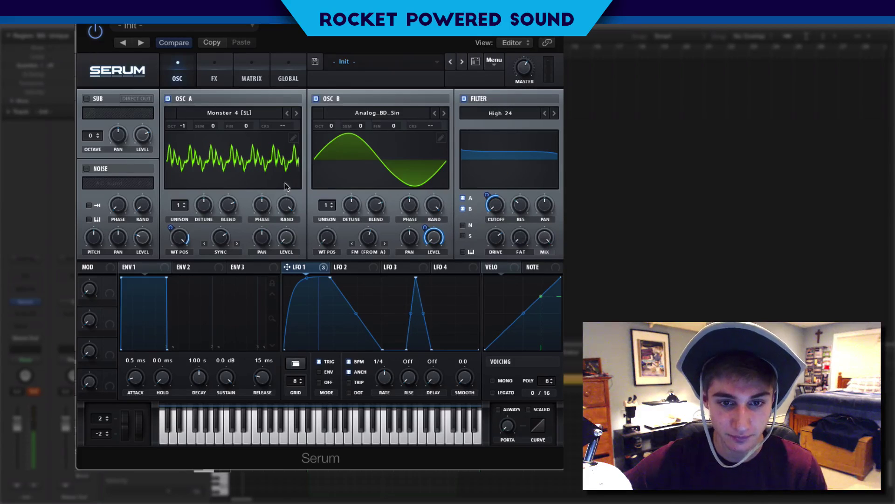
Enable the Hyper/Dimension effect, reduce the Dimension size to minimum, and raise the Dimension mix to just under half
{"action": "left_click", "coordinate": [214, 74]}
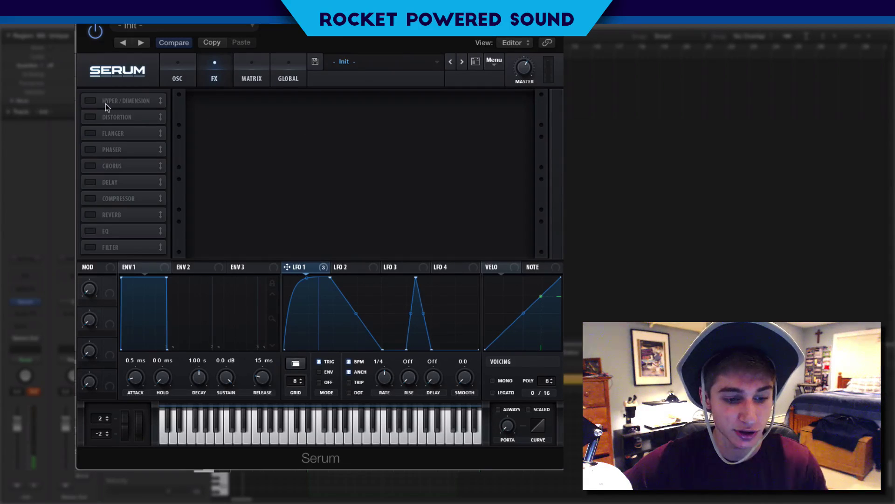
{"action": "left_click", "coordinate": [88, 102]}
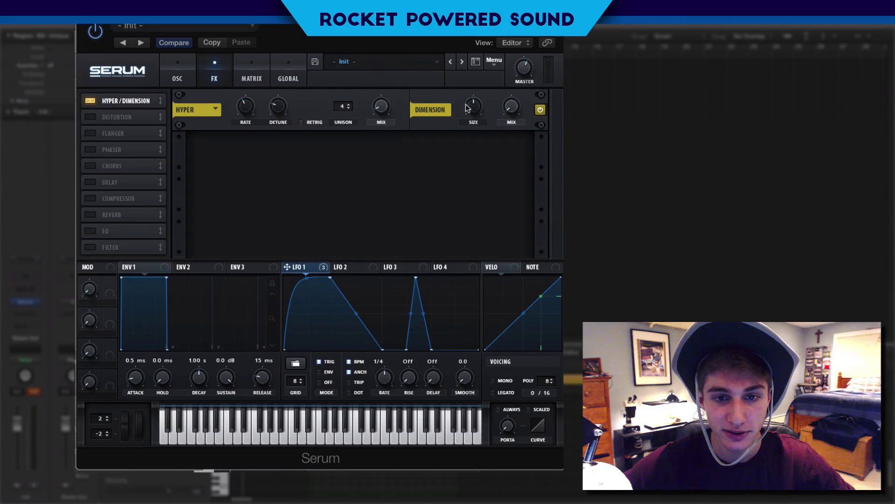
{"action": "left_click_drag", "start_coordinate": [467, 108], "coordinate": [444, 141]}
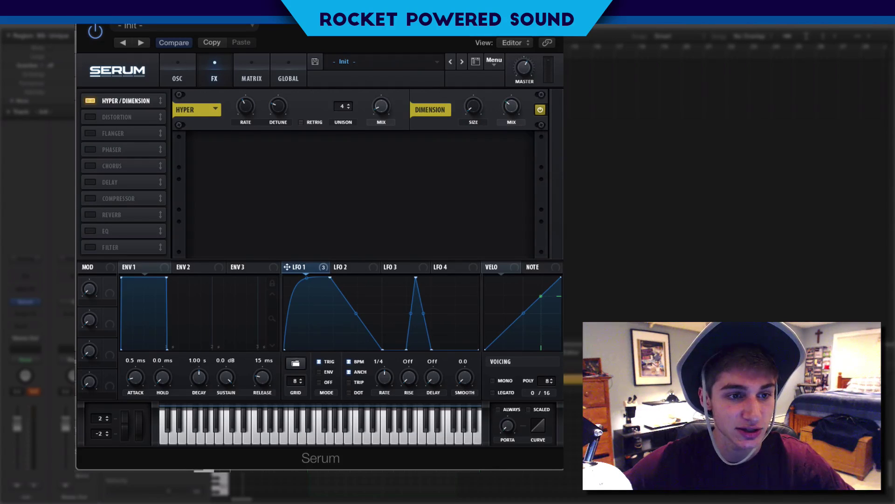
{"action": "mouse_move", "coordinate": [508, 103]}
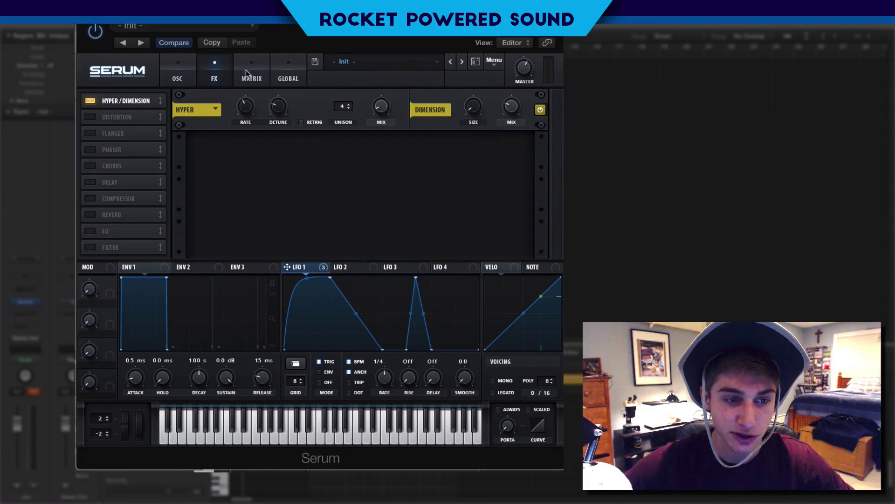
Enable the Flanger with its rate at 0.00 Hz and its depth at 31%
{"action": "left_click", "coordinate": [108, 133]}
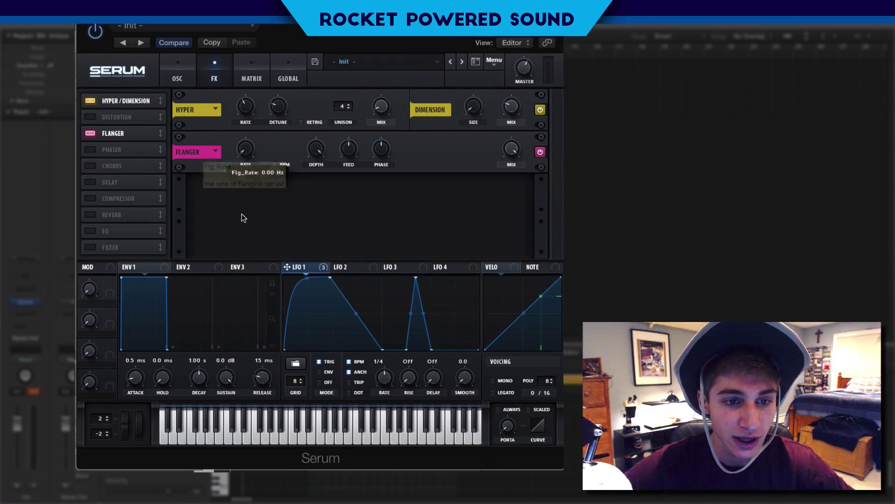
{"action": "left_click_drag", "start_coordinate": [311, 158], "coordinate": [271, 185]}
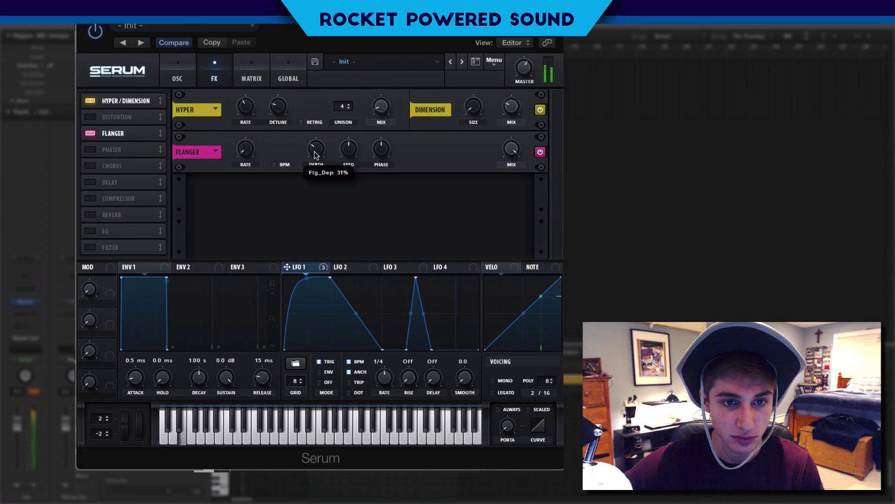
{"action": "scroll", "coordinate": [315, 153], "scroll_direction": "down", "scroll_amount": 1}
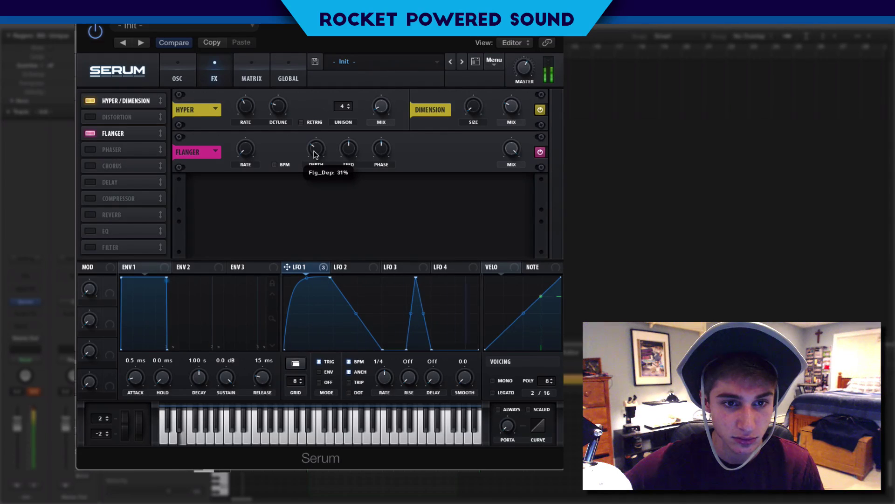
{"action": "scroll", "coordinate": [315, 154], "scroll_direction": "down", "scroll_amount": 1}
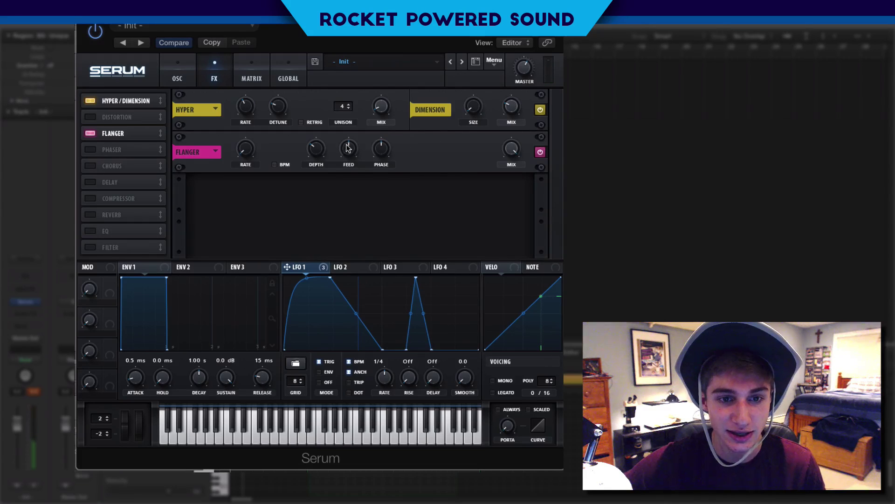
Raise the Flanger's feedback, then turn its mix down to minimum and assign LFO 1 to that mix
{"action": "left_click_drag", "start_coordinate": [349, 148], "coordinate": [361, 114]}
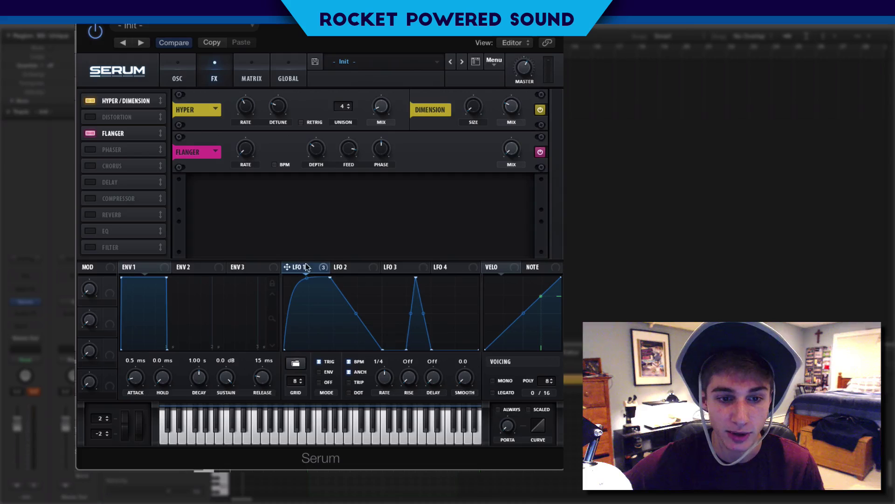
{"action": "left_click_drag", "start_coordinate": [306, 267], "coordinate": [494, 140]}
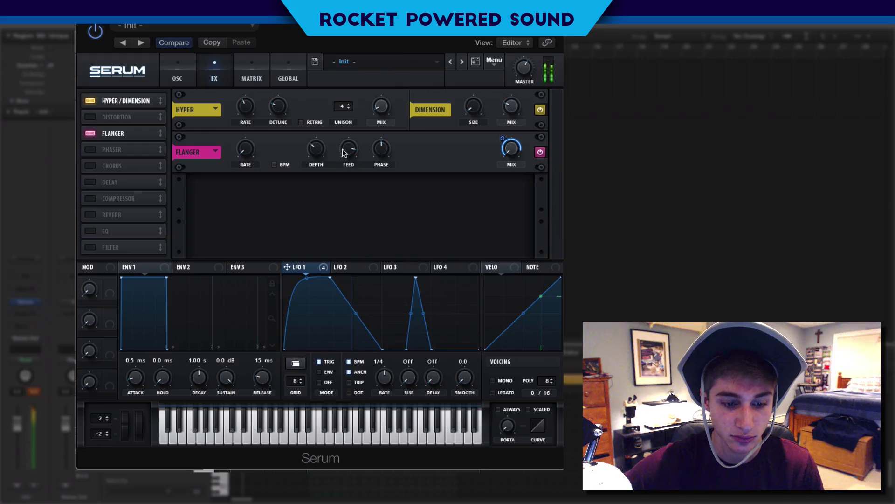
{"action": "mouse_move", "coordinate": [344, 152]}
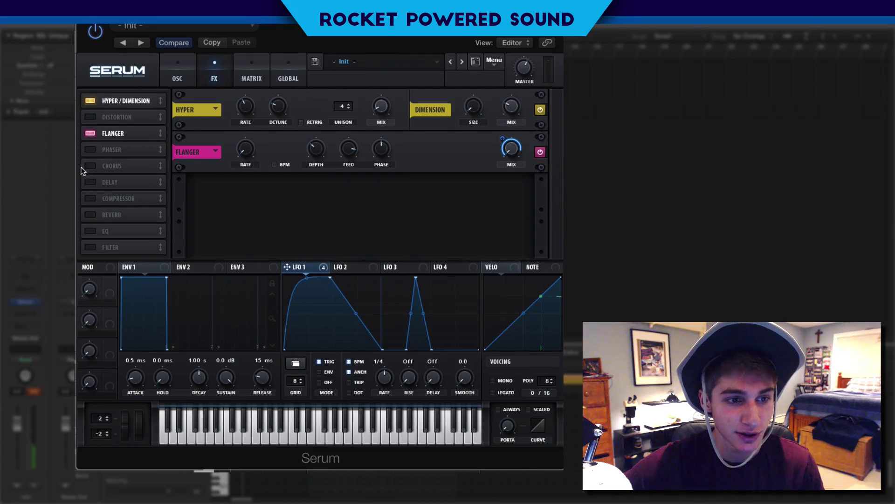
Enable the Phaser with minimum rate, 0% depth, a lowered frequency, and its mix at just under half
{"action": "left_click", "coordinate": [90, 150]}
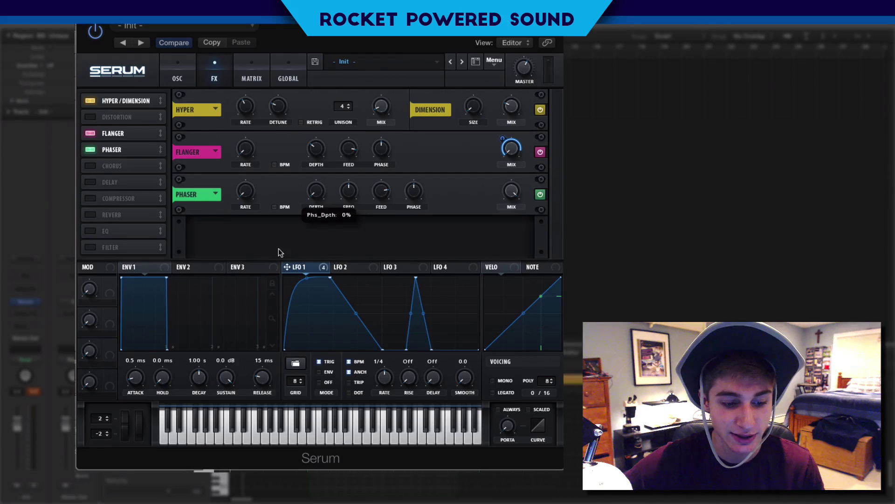
{"action": "left_click_drag", "start_coordinate": [348, 198], "coordinate": [320, 217]}
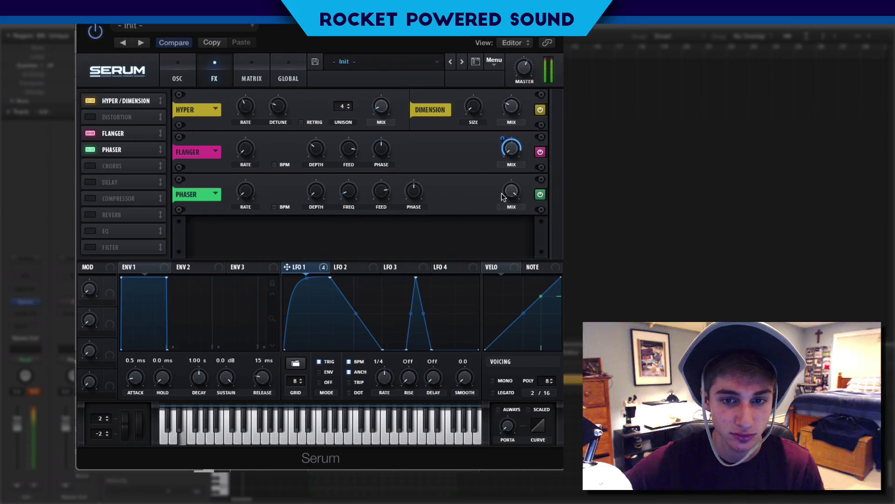
{"action": "left_click_drag", "start_coordinate": [512, 192], "coordinate": [495, 211]}
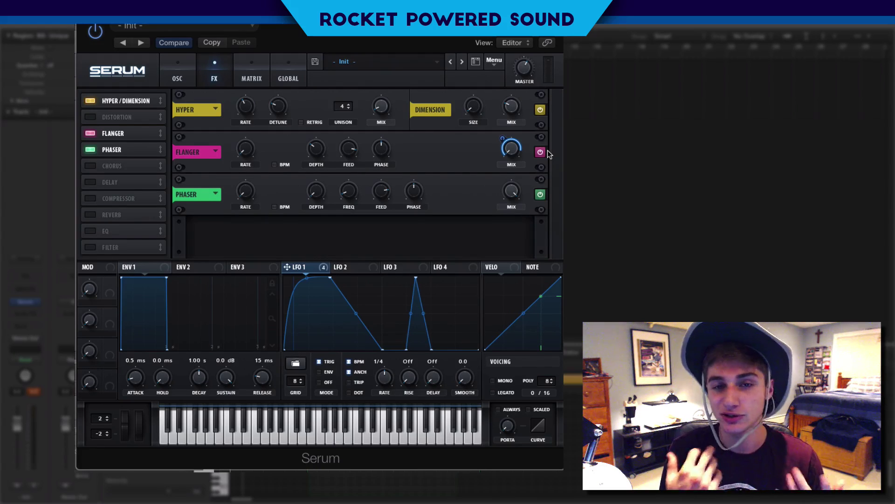
{"action": "left_click_drag", "start_coordinate": [512, 217], "coordinate": [489, 369]}
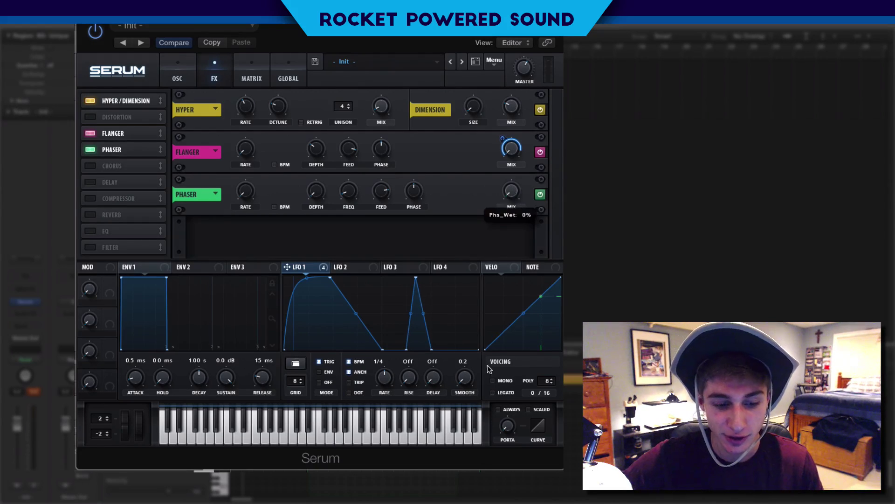
{"action": "left_click_drag", "start_coordinate": [494, 264], "coordinate": [489, 248]}
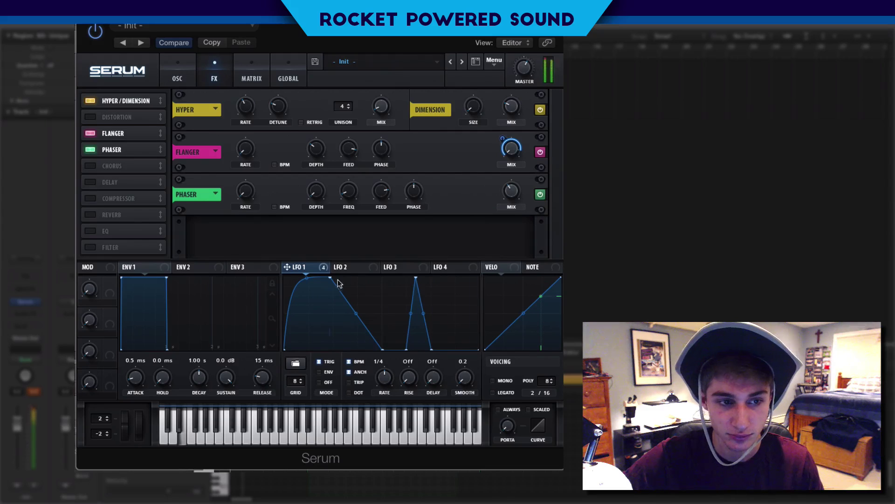
Enable the Compressor effect and switch it to multiband mode
{"action": "left_click", "coordinate": [90, 199]}
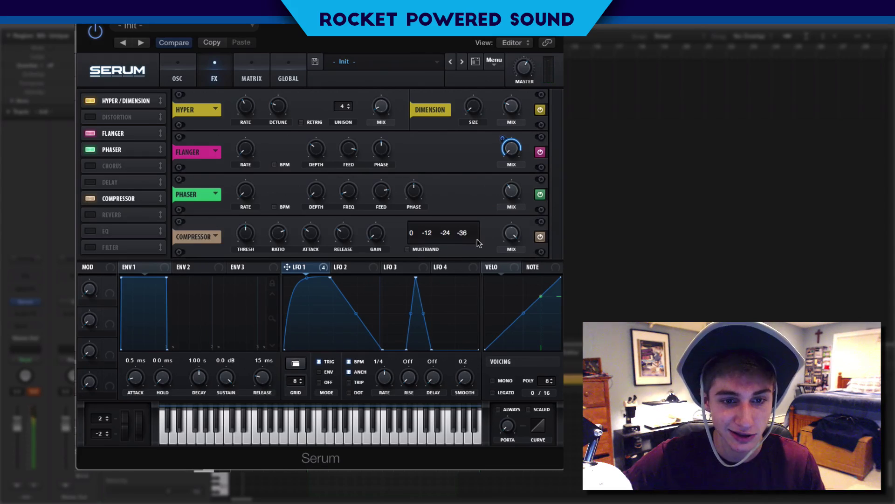
{"action": "left_click", "coordinate": [406, 250]}
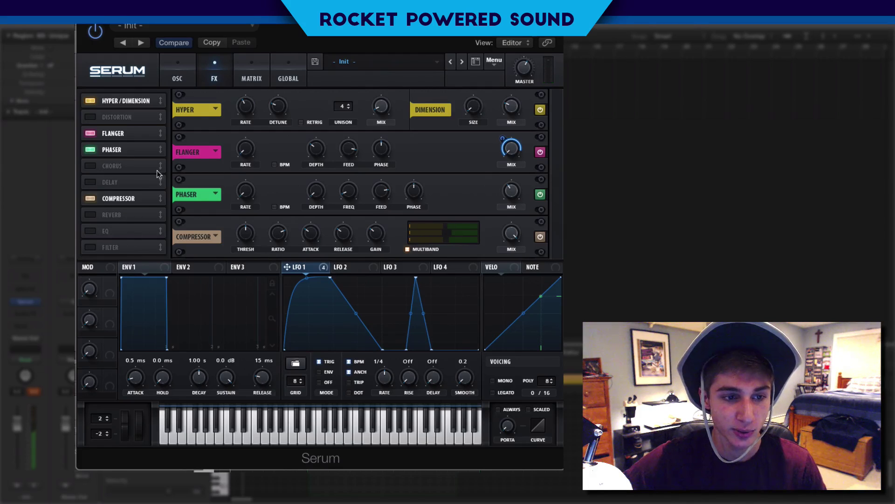
Return to the oscillators and fine-tune oscillator A's sync warp amount
{"action": "left_click", "coordinate": [176, 81]}
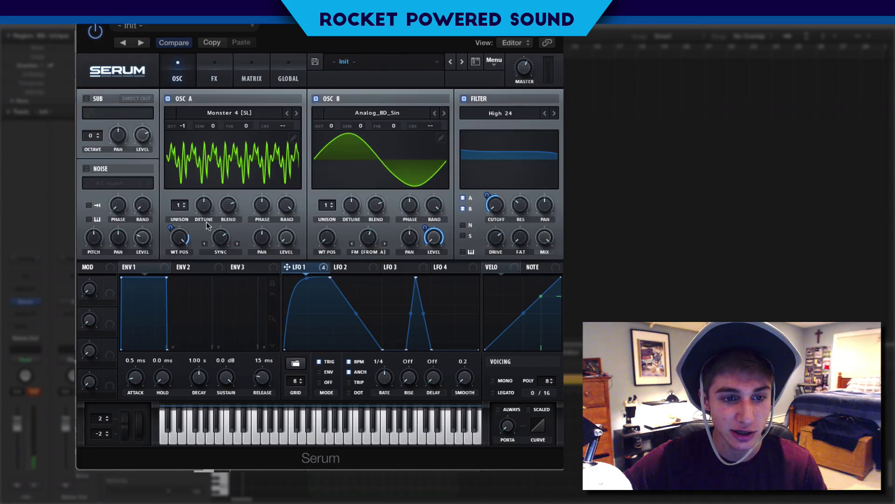
{"action": "left_click_drag", "start_coordinate": [212, 231], "coordinate": [210, 232]}
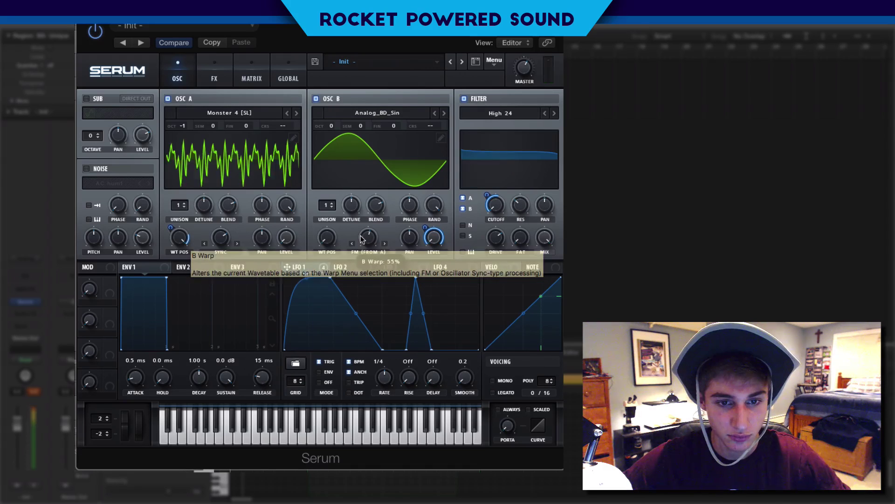
{"action": "mouse_move", "coordinate": [365, 237]}
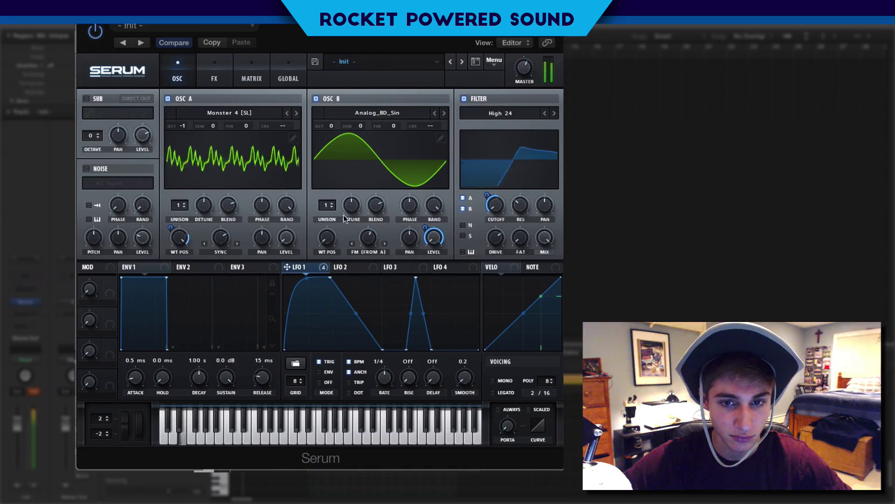
{"action": "left_click", "coordinate": [214, 75]}
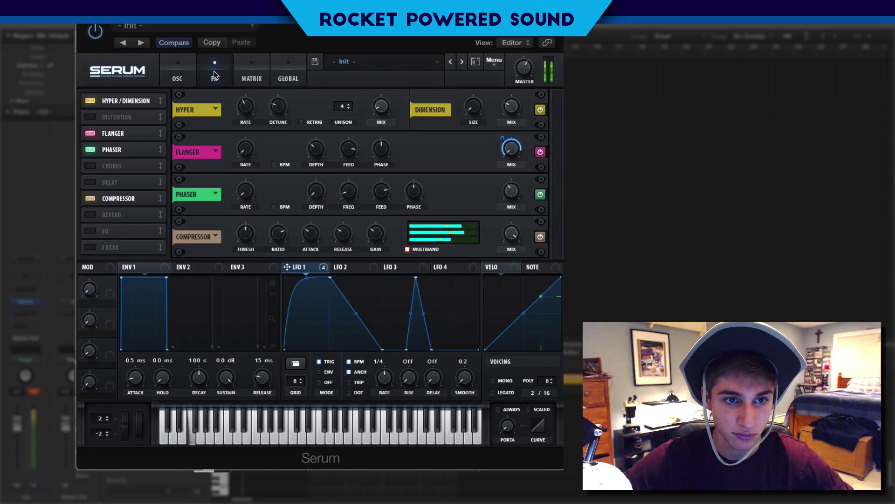
{"action": "left_click", "coordinate": [91, 247]}
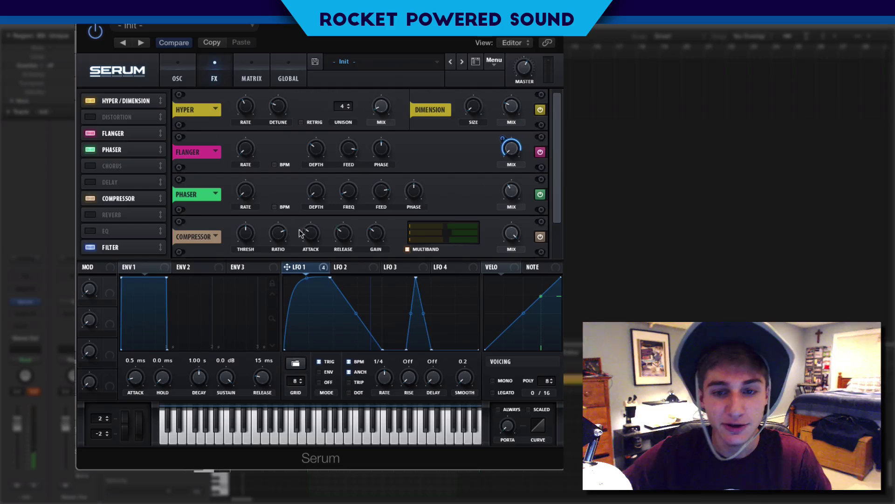
{"action": "left_click_drag", "start_coordinate": [558, 180], "coordinate": [548, 265]}
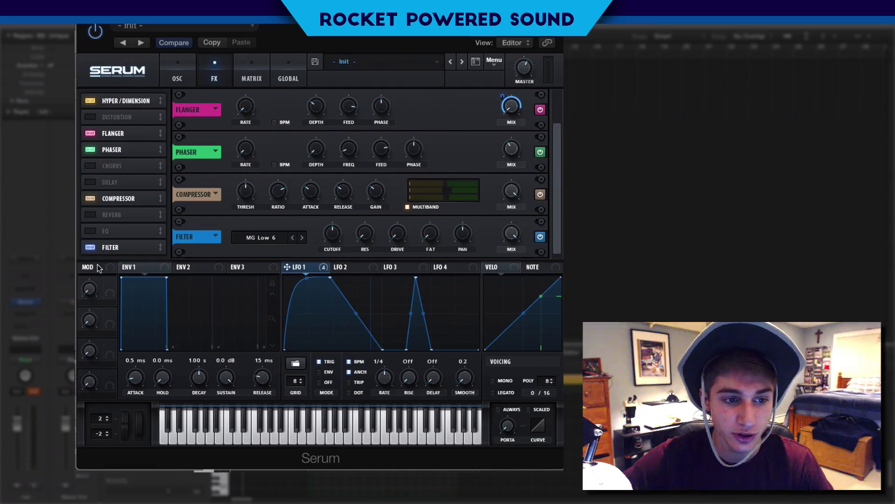
Try an EQ in place of the Filter effect, with both bands set to Peak and boosted, and disable it again
{"action": "left_click", "coordinate": [90, 231]}
{"action": "left_click", "coordinate": [90, 247]}
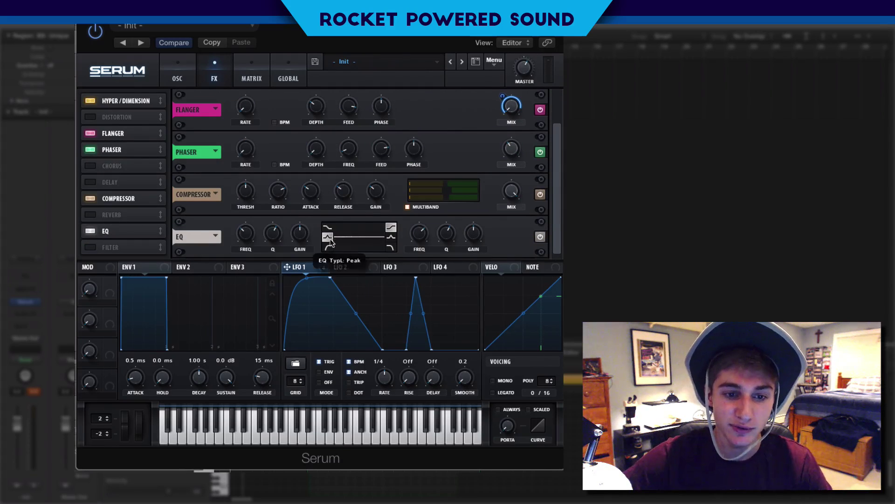
{"action": "left_click", "coordinate": [391, 236]}
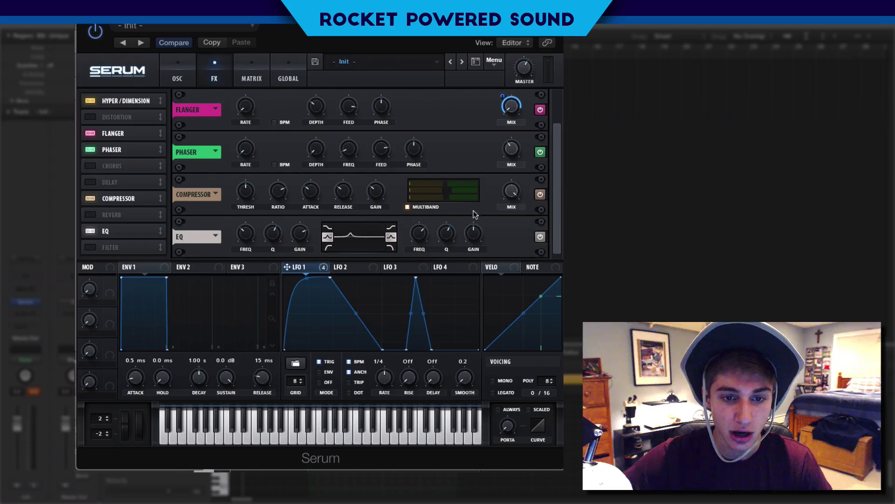
{"action": "left_click_drag", "start_coordinate": [469, 223], "coordinate": [470, 221]}
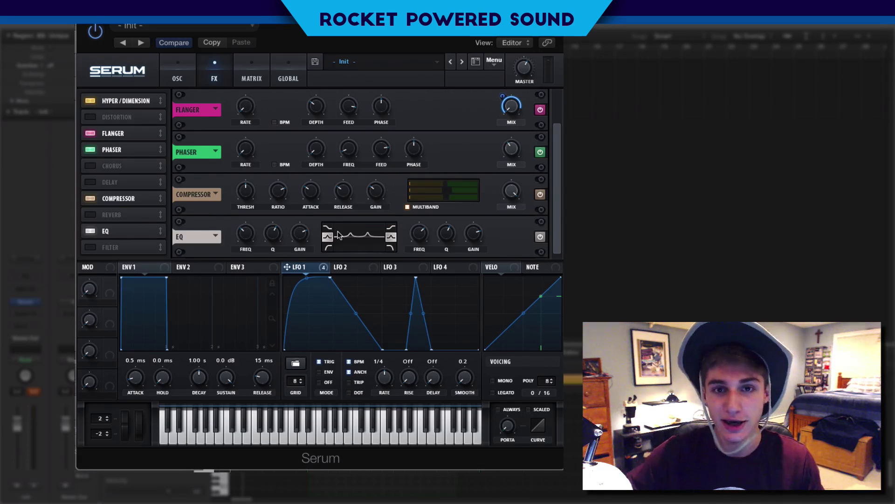
{"action": "mouse_move", "coordinate": [246, 233]}
{"action": "left_mouse_down"}
{"action": "mouse_move", "coordinate": [246, 225]}
{"action": "mouse_move", "coordinate": [260, 234]}
{"action": "left_mouse_up"}
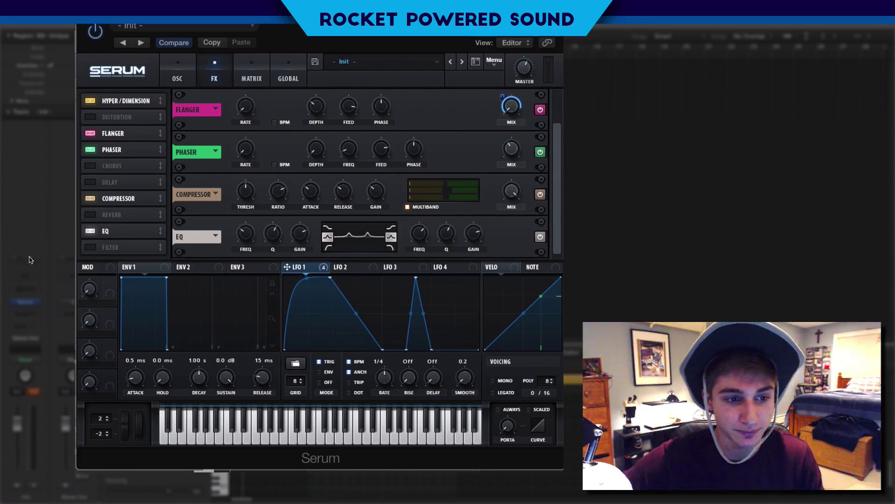
{"action": "left_click", "coordinate": [89, 231]}
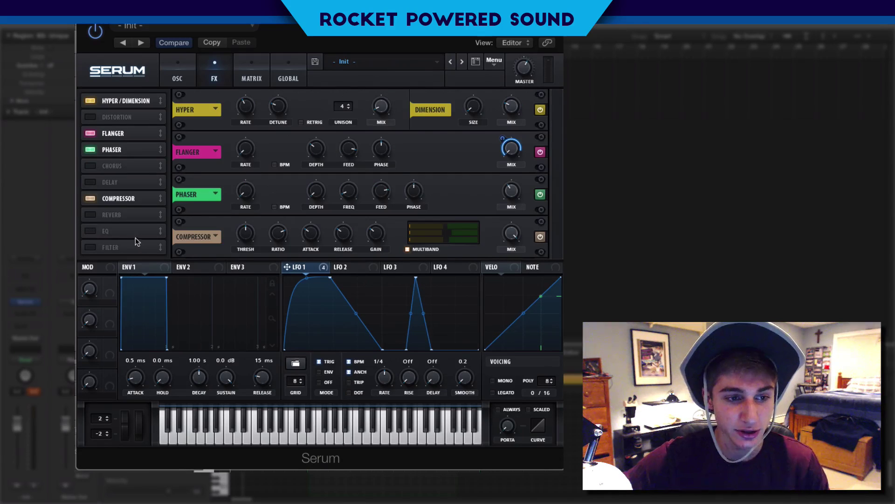
Enable the Filter effect at the end of the chain and set its type to PP 12
{"action": "left_click", "coordinate": [103, 247]}
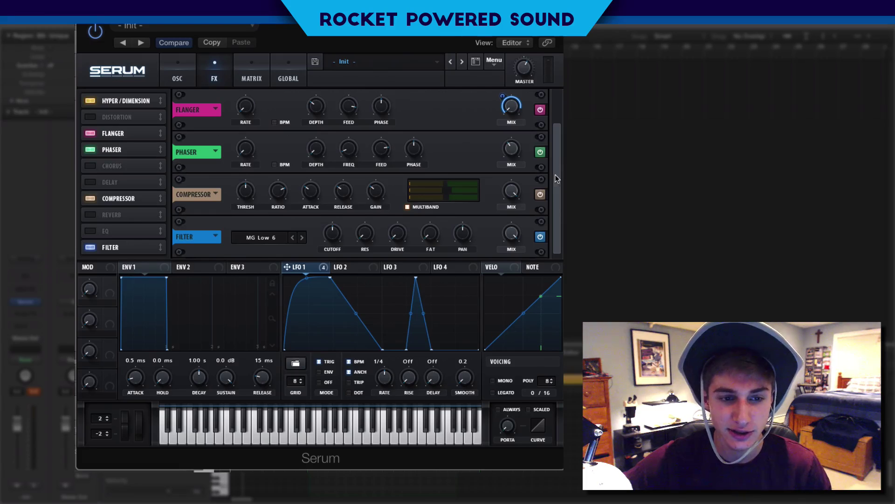
{"action": "left_click", "coordinate": [242, 239]}
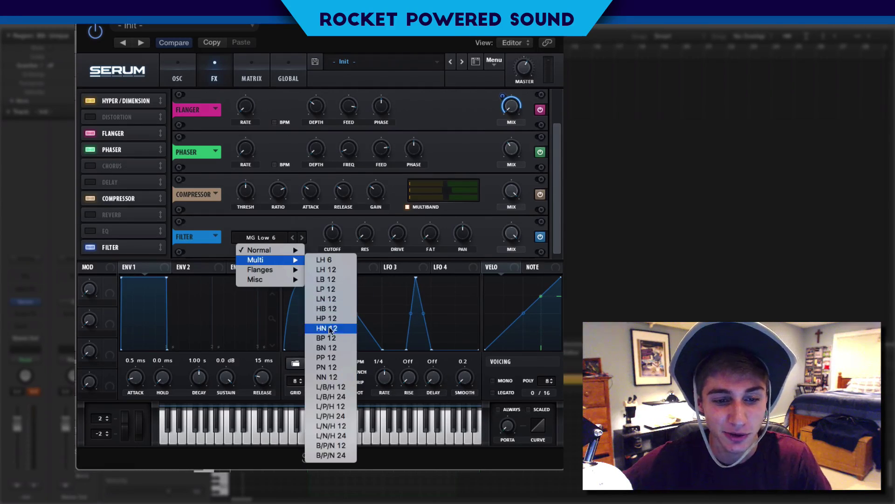
{"action": "left_click", "coordinate": [326, 357]}
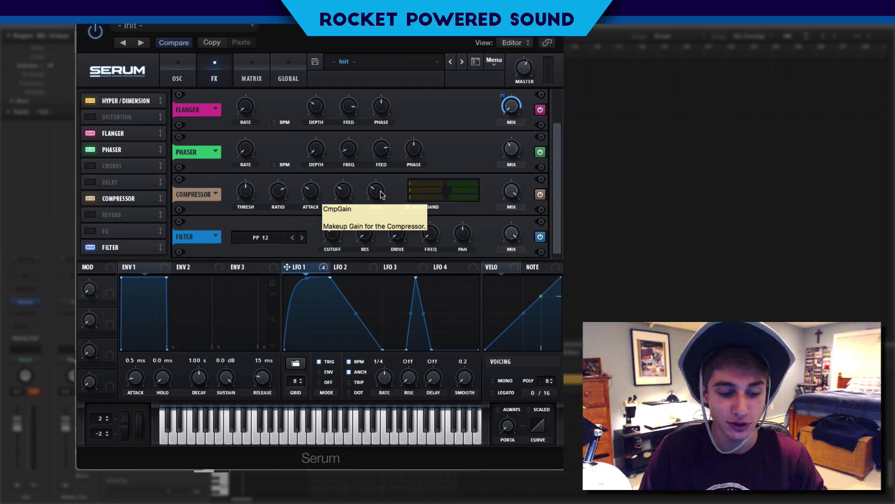
Modulate the Filter effect's cutoff and frequency with LFO 1, setting the base frequency amount to 83%
{"action": "left_click_drag", "start_coordinate": [336, 238], "coordinate": [338, 232]}
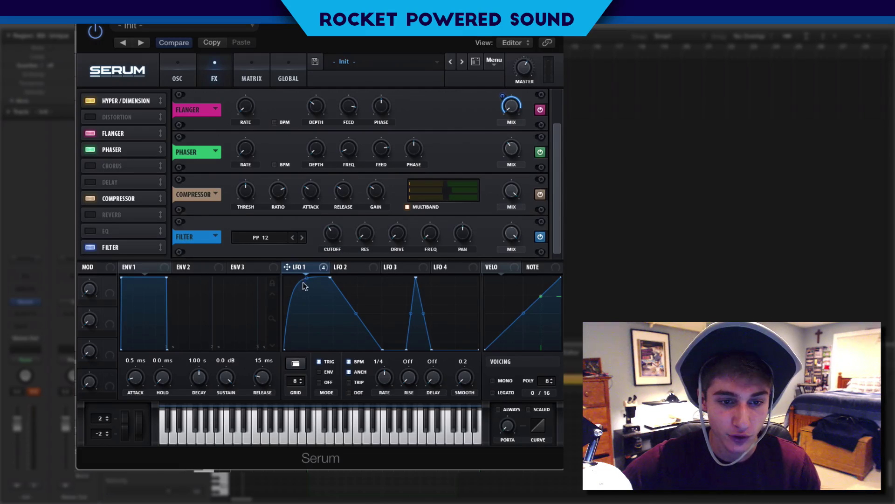
{"action": "left_click_drag", "start_coordinate": [287, 267], "coordinate": [333, 236]}
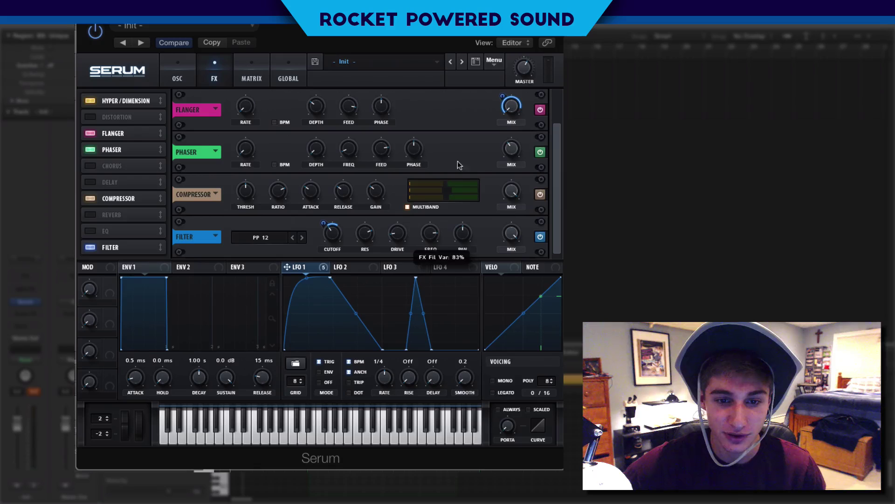
{"action": "left_click_drag", "start_coordinate": [287, 266], "coordinate": [406, 235]}
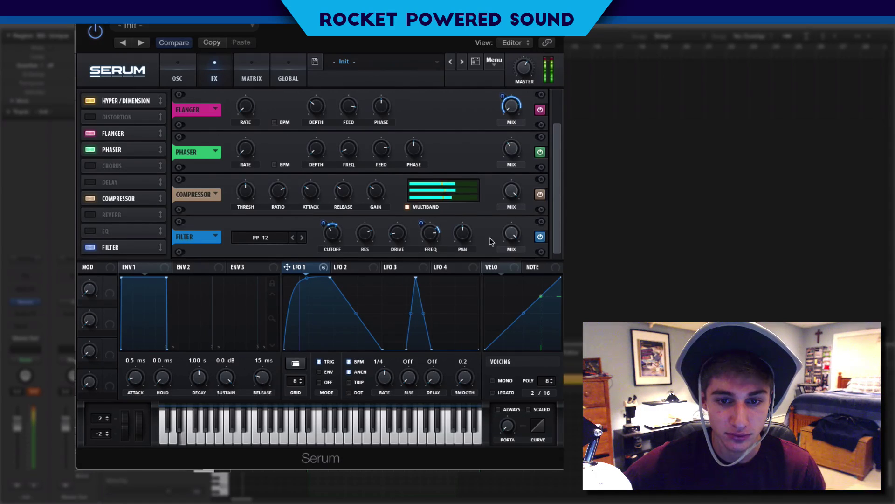
{"action": "mouse_move", "coordinate": [522, 76]}
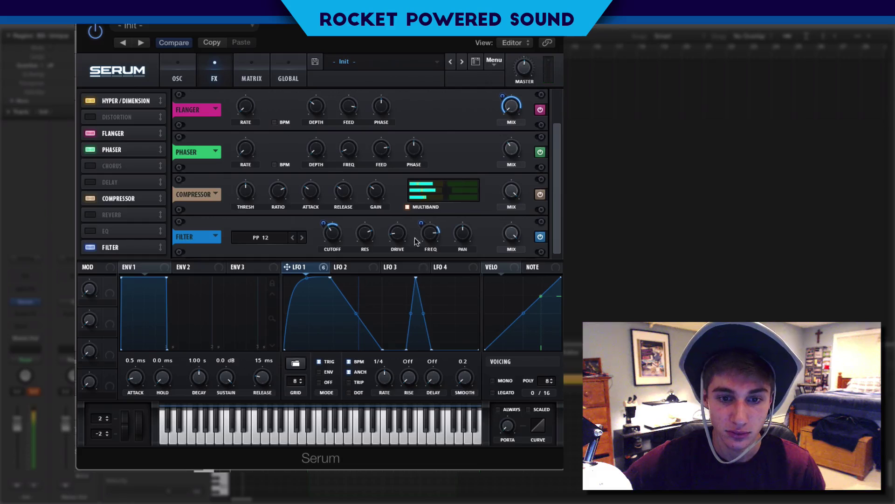
{"action": "mouse_move", "coordinate": [422, 223]}
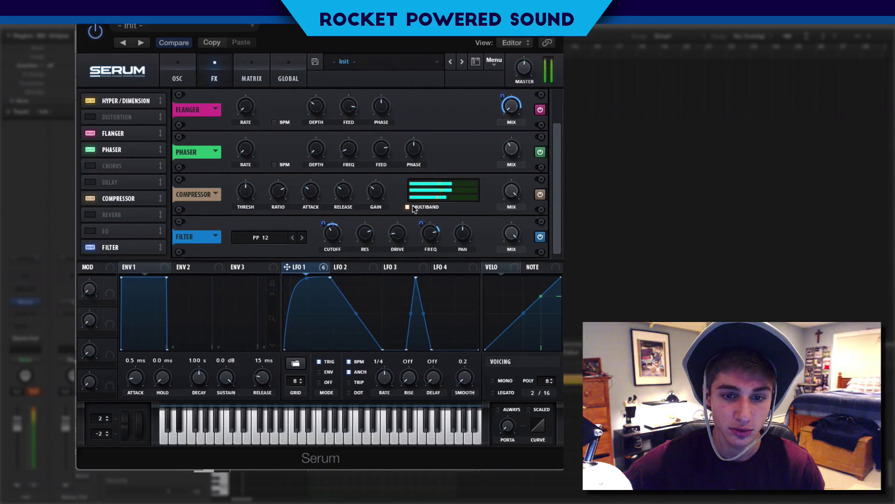
Return to the oscillators and fine-tune oscillator A's sync warp to 6.57%
{"action": "left_click", "coordinate": [181, 70]}
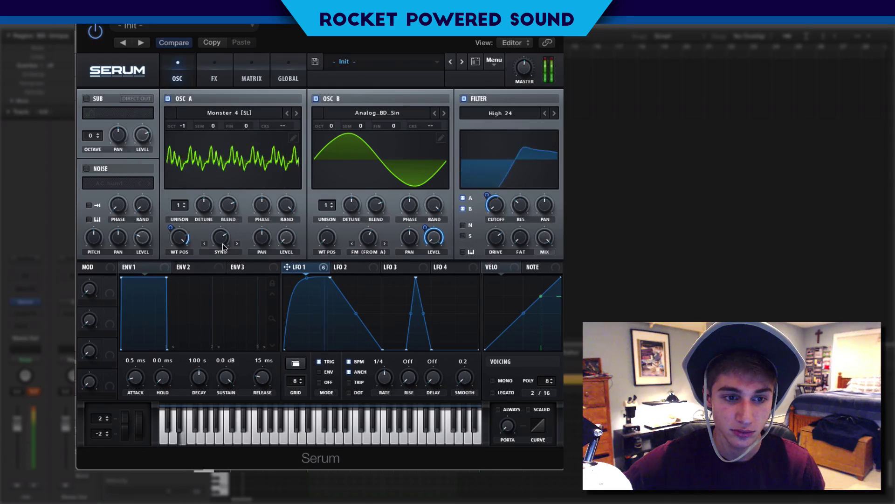
{"action": "mouse_move", "coordinate": [223, 243]}
{"action": "scroll", "coordinate": [221, 241], "scroll_direction": "down", "scroll_amount": 1}
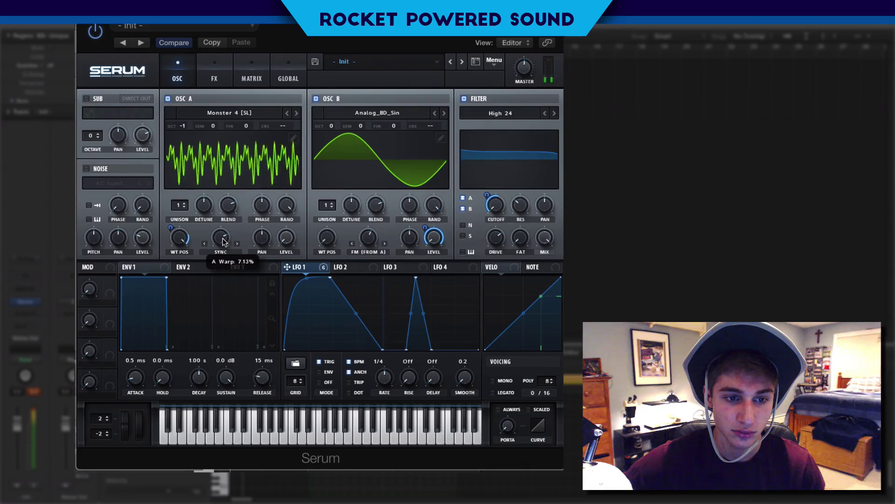
{"action": "scroll", "coordinate": [220, 239], "scroll_direction": "up", "scroll_amount": 2}
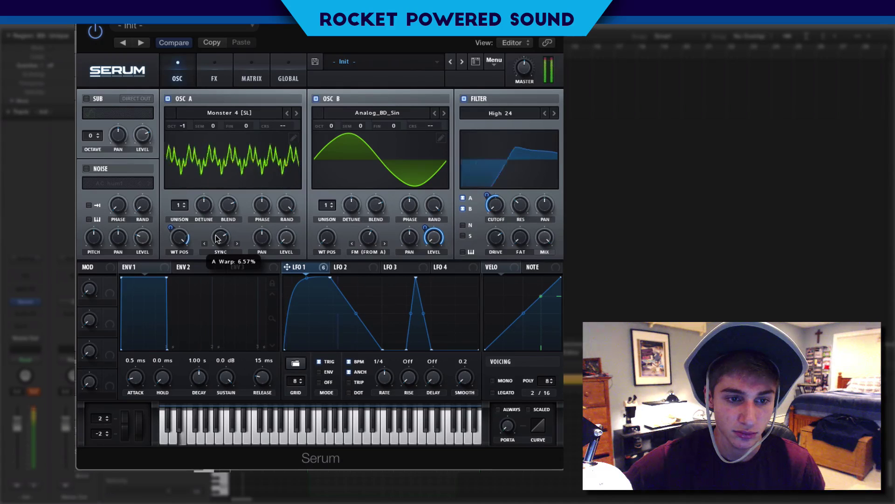
Go back to the effects, nudge the Flanger's depth slightly, and return to the oscillators
{"action": "left_click", "coordinate": [214, 74]}
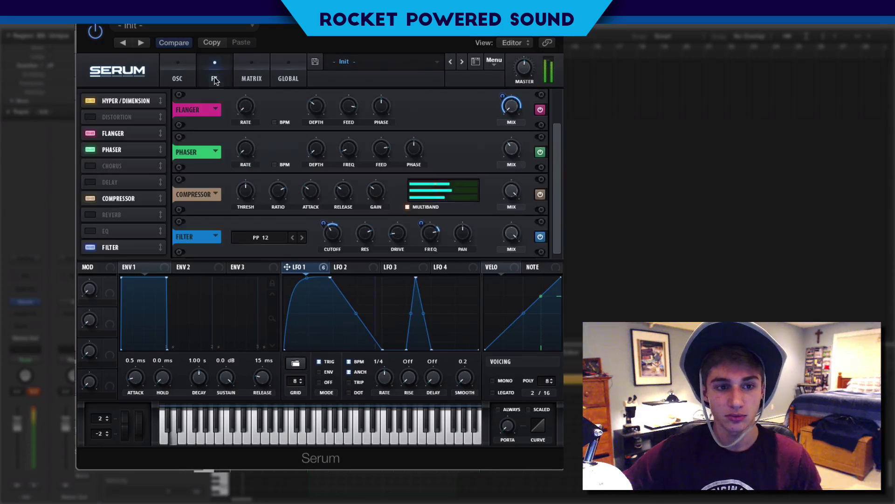
{"action": "left_click_drag", "start_coordinate": [319, 108], "coordinate": [320, 106]}
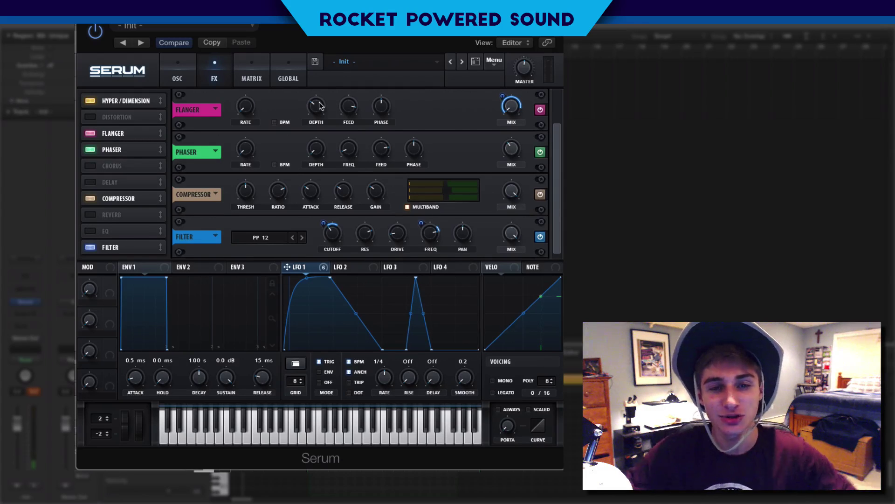
{"action": "left_click", "coordinate": [190, 82]}
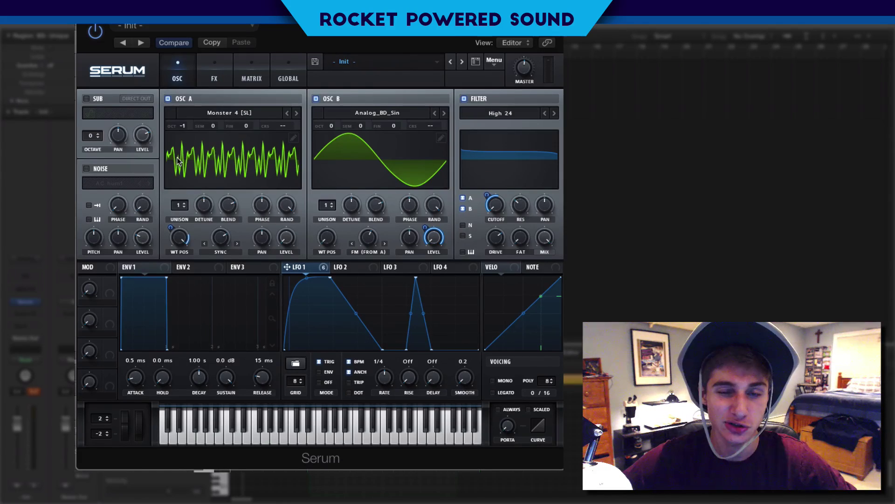